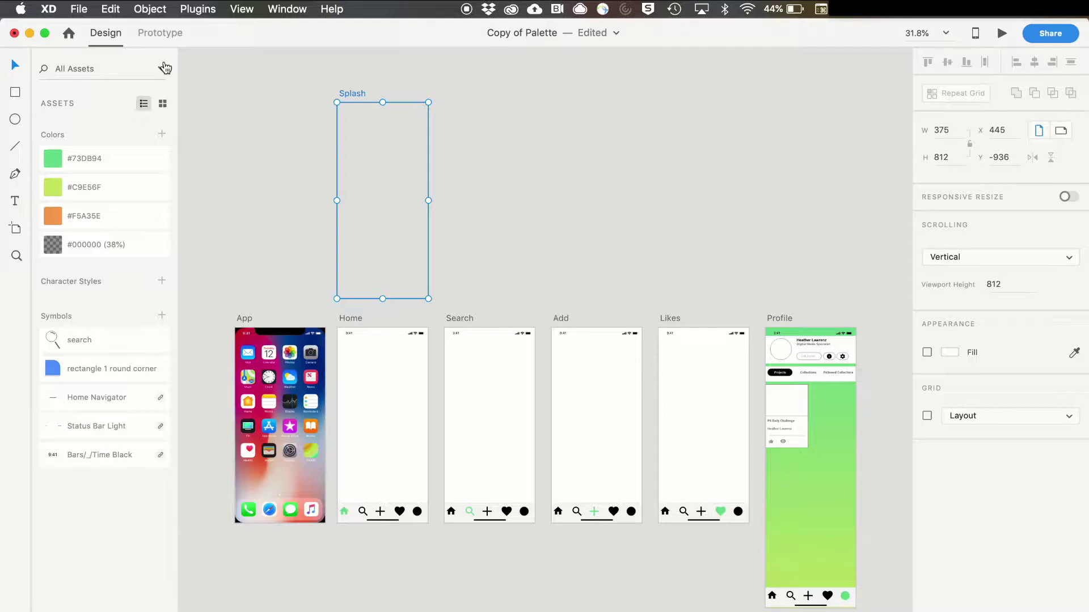
Import splashArtboard 3.jpg from the Desktop's palette folder into the Splash artboard
click(80, 10)
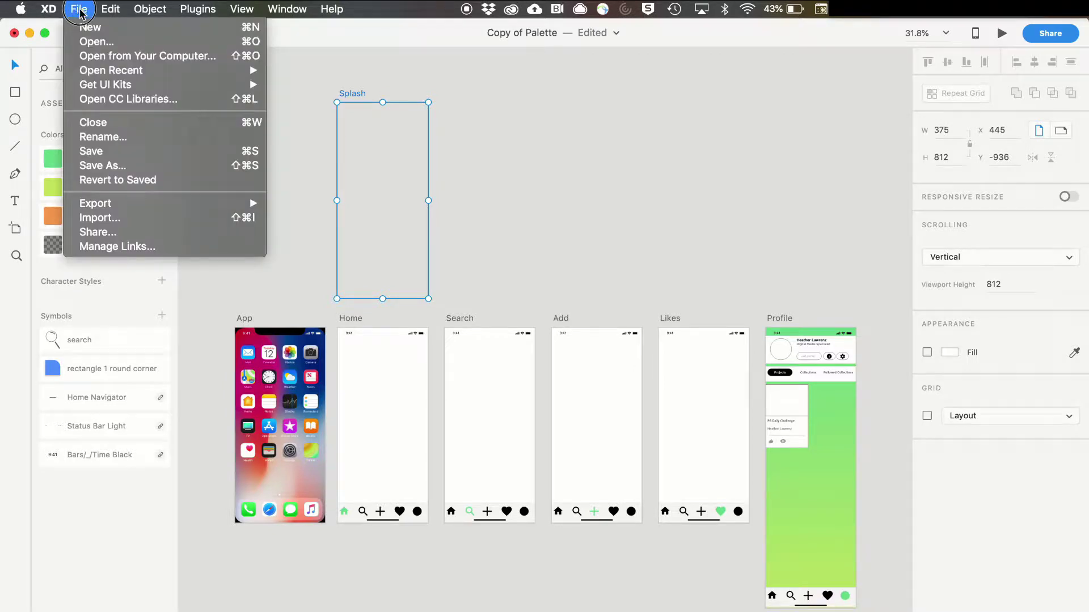
click(145, 223)
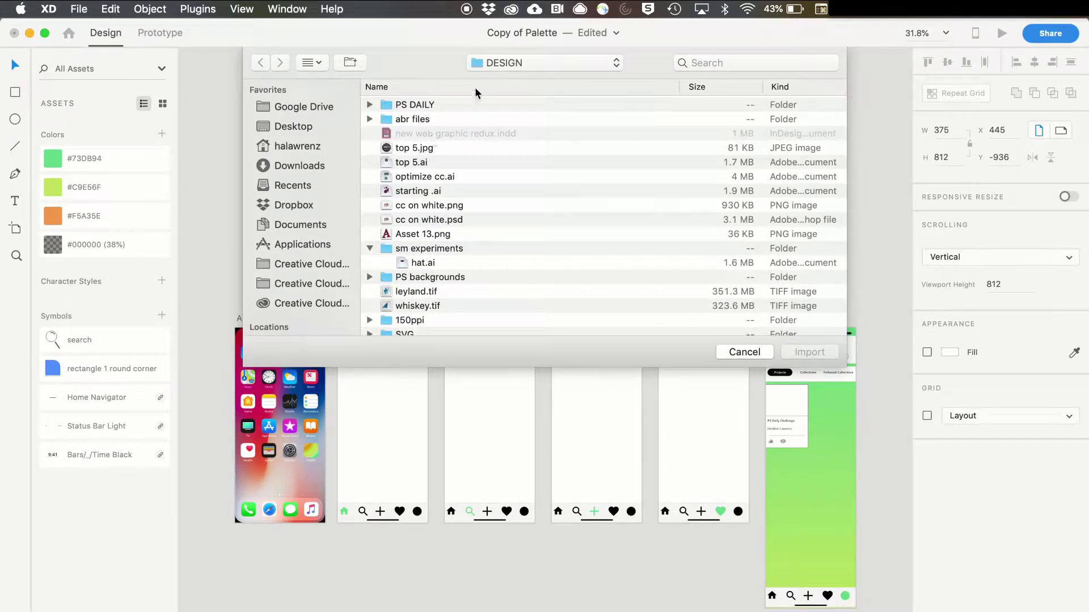
click(305, 127)
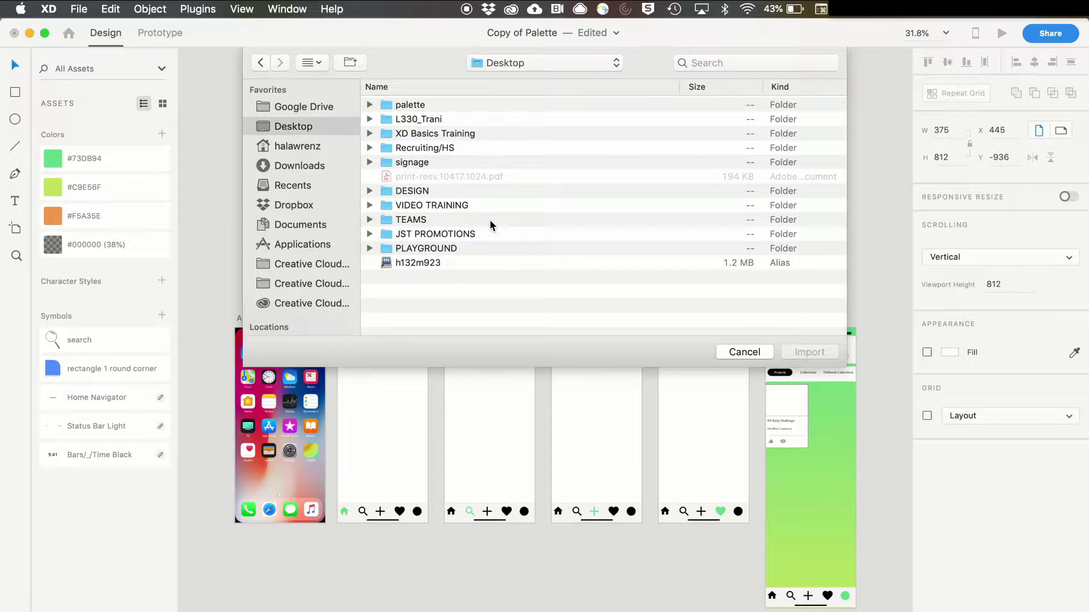
double_click(418, 104)
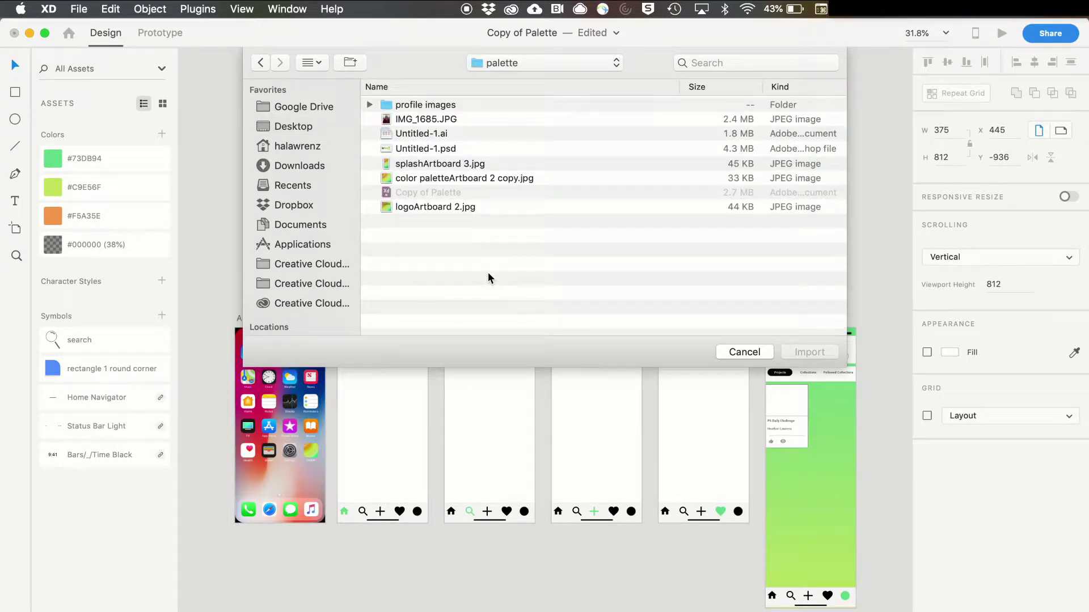
click(458, 164)
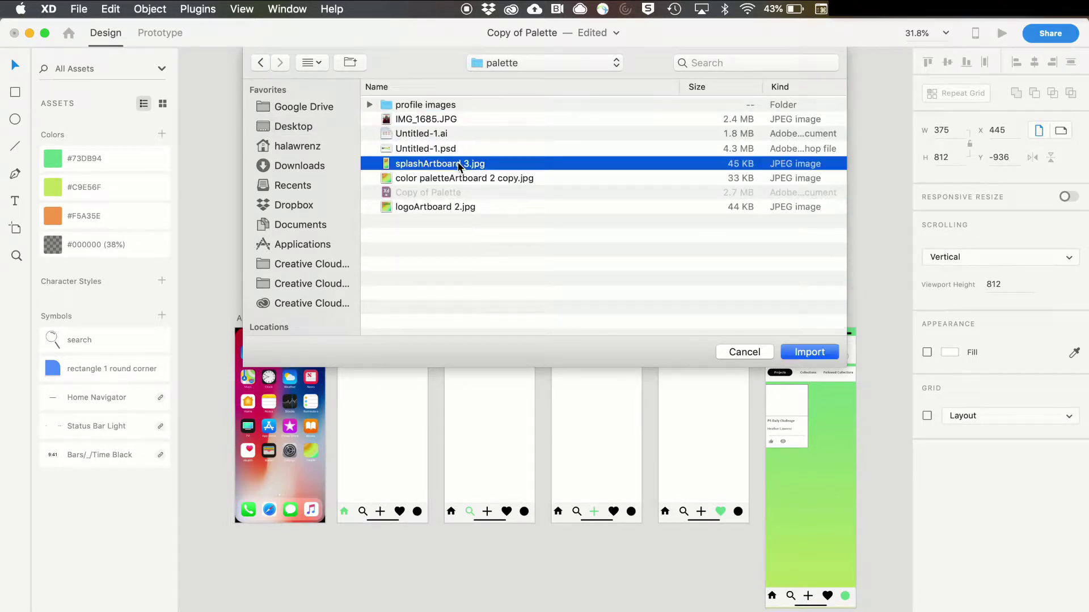
click(816, 353)
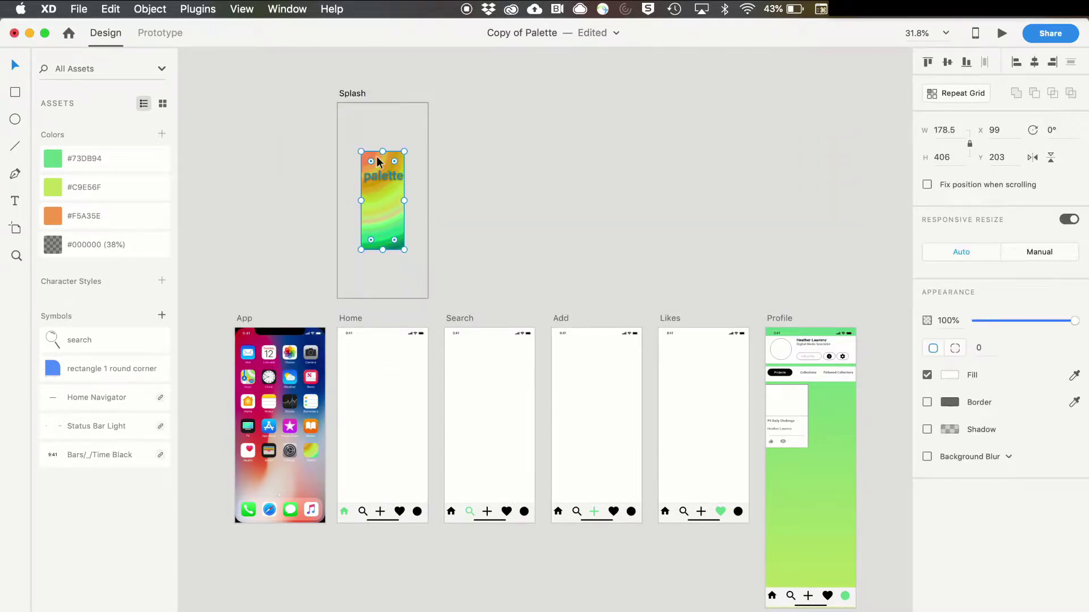
Move the imported splash image to the Splash artboard's top-left corner and enlarge it to about 375.5 × 853 to fill the artboard
click(358, 149)
drag(359, 149, 338, 104)
drag(401, 243, 455, 307)
click(467, 226)
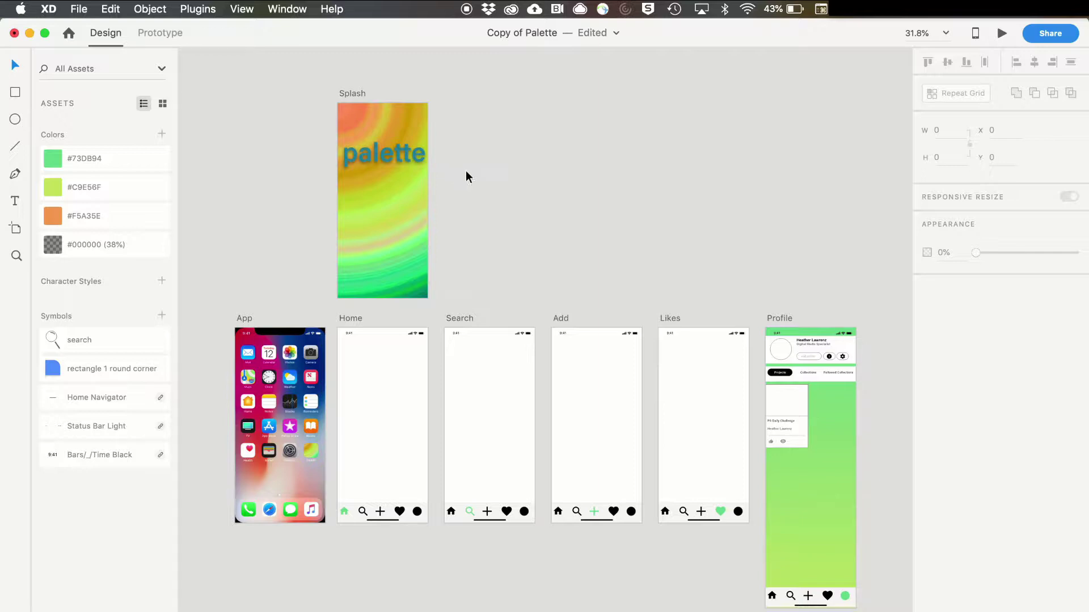
Open the Photoshop file Untitled-1.psd from the computer's palette folder
click(78, 9)
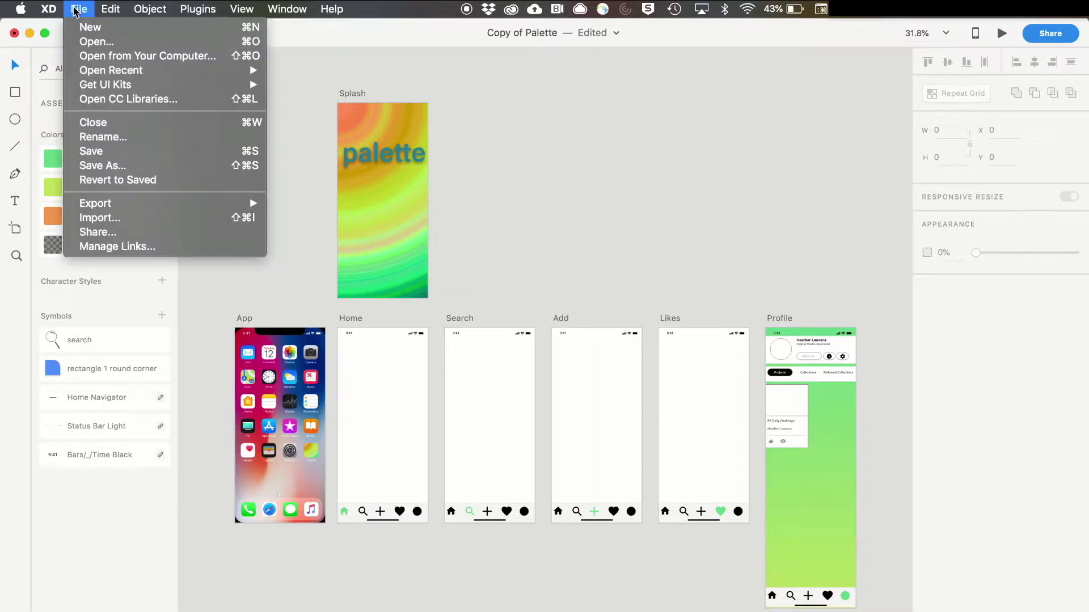
click(89, 45)
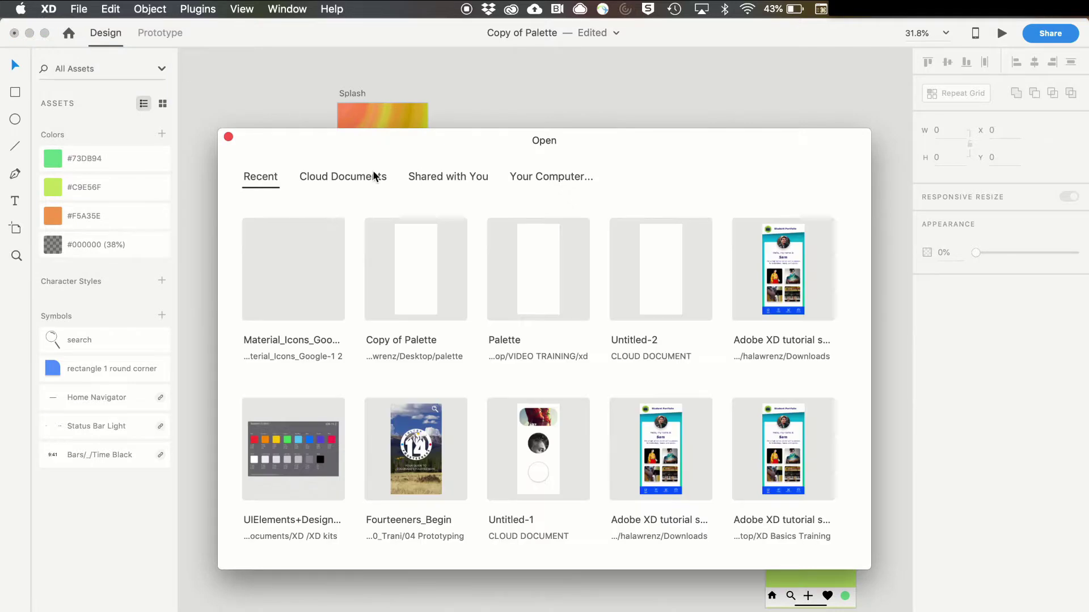
click(550, 177)
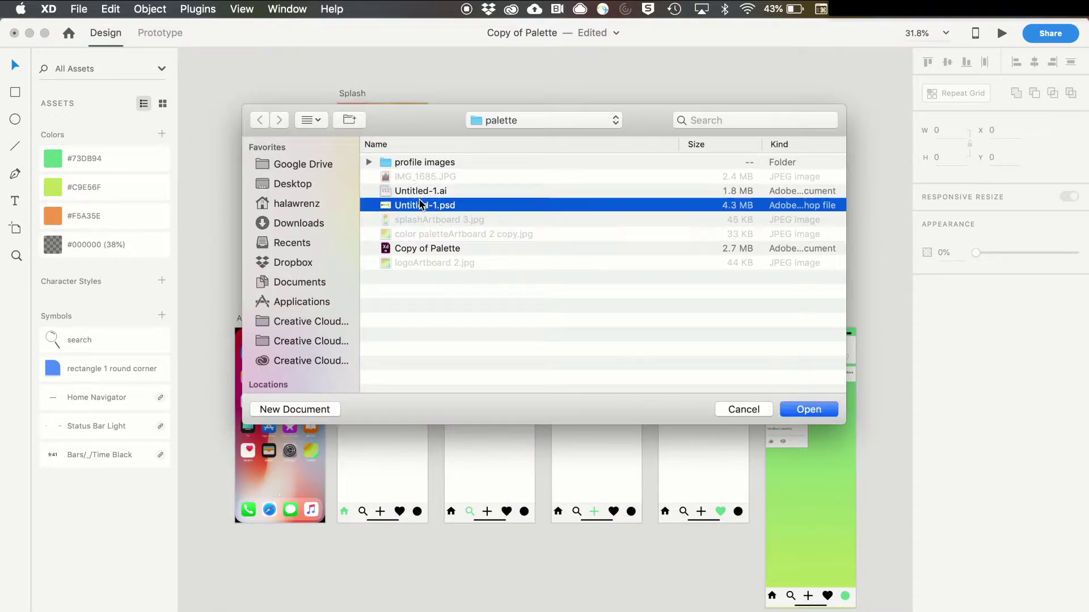
click(809, 409)
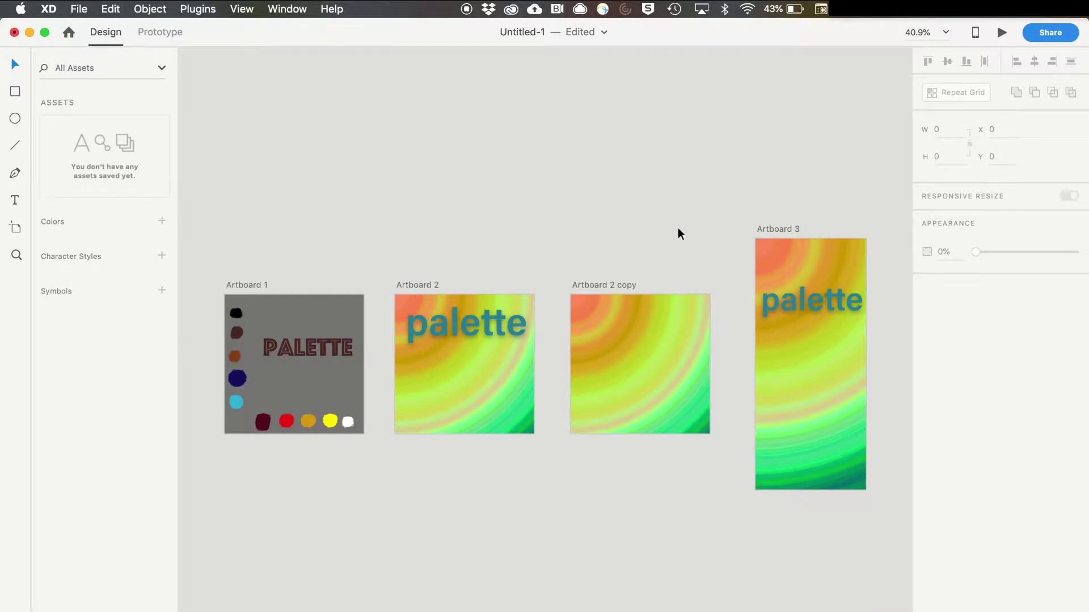
Copy the palette text together with the background image from Artboard 3 and switch back to the Copy of Palette document
click(817, 319)
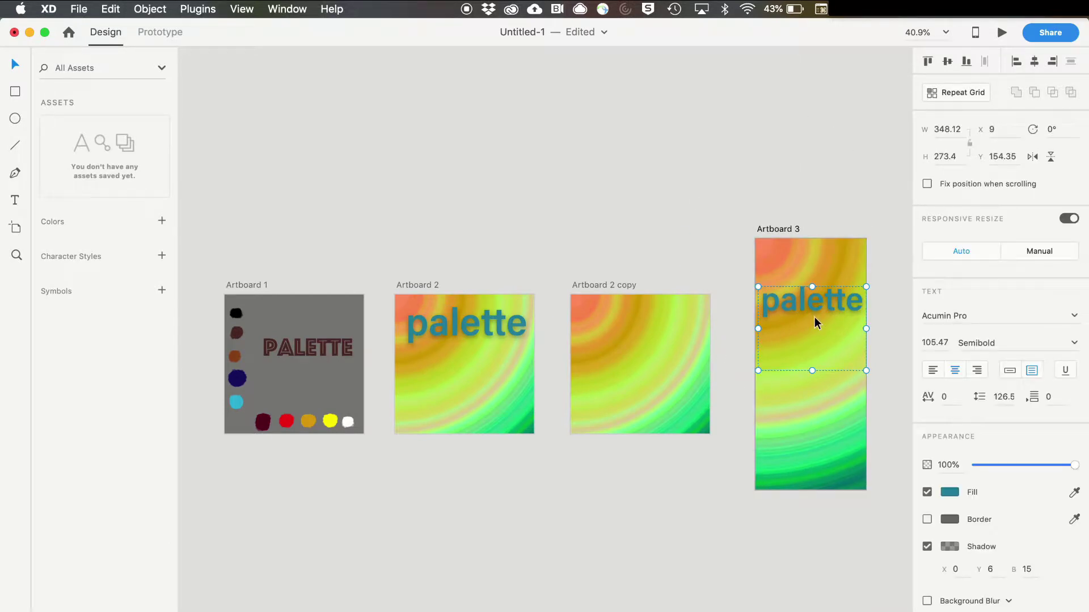
mouse_move(814, 304)
mouse_down()
mouse_move(815, 364)
mouse_move(713, 443)
mouse_move(650, 469)
mouse_move(813, 304)
mouse_up()
click(802, 260)
shift+click(803, 301)
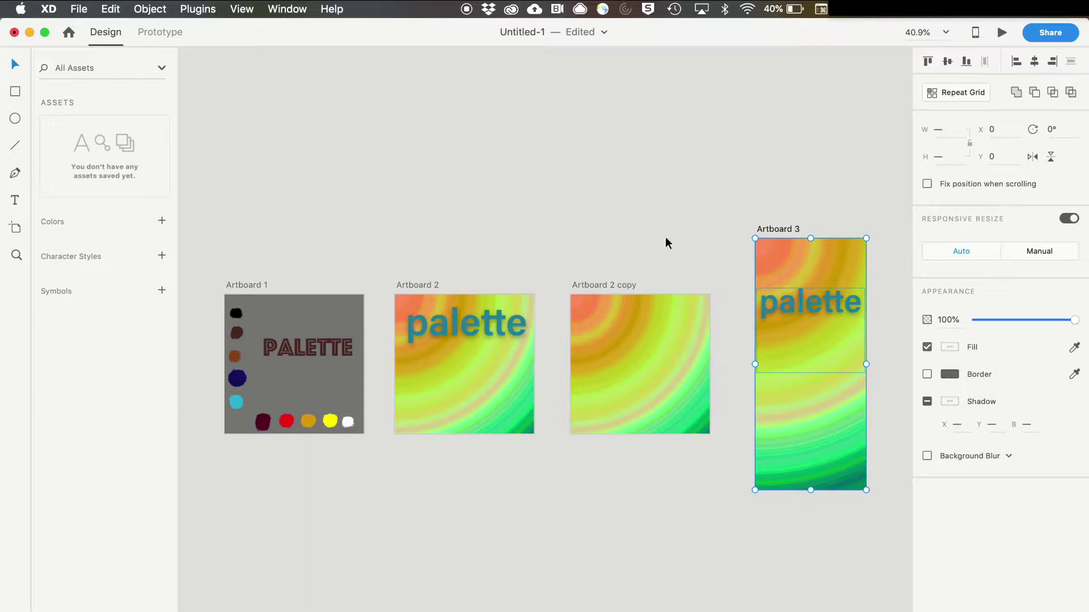
click(288, 9)
click(312, 127)
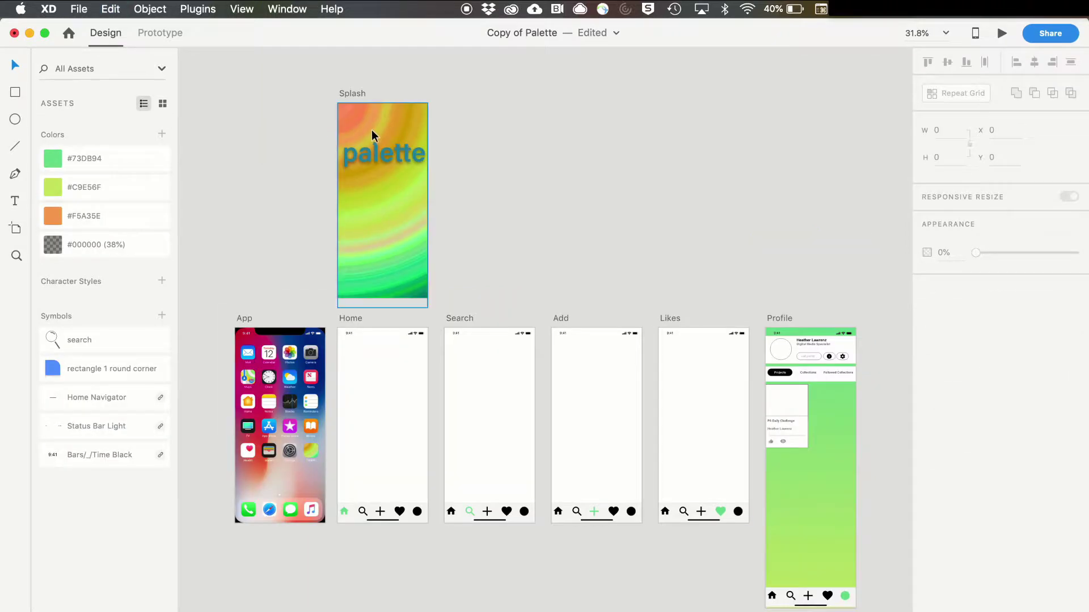
Move the flat splash image off the Splash artboard to its left and paste the copied text and background into Splash
drag(368, 129, 214, 128)
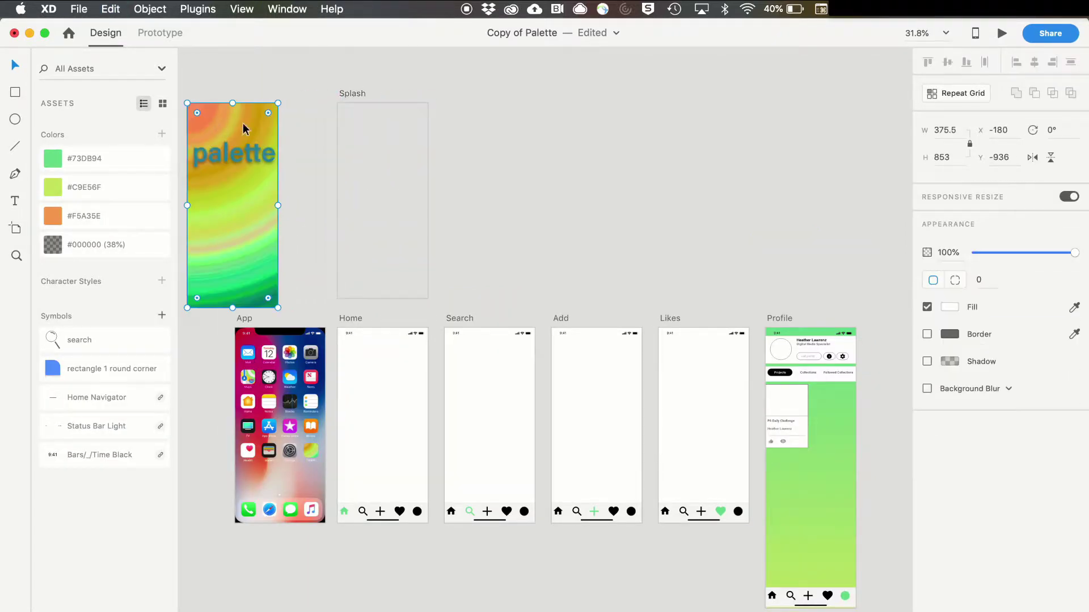
click(347, 98)
key(super+v)
drag(422, 296, 428, 298)
click(508, 243)
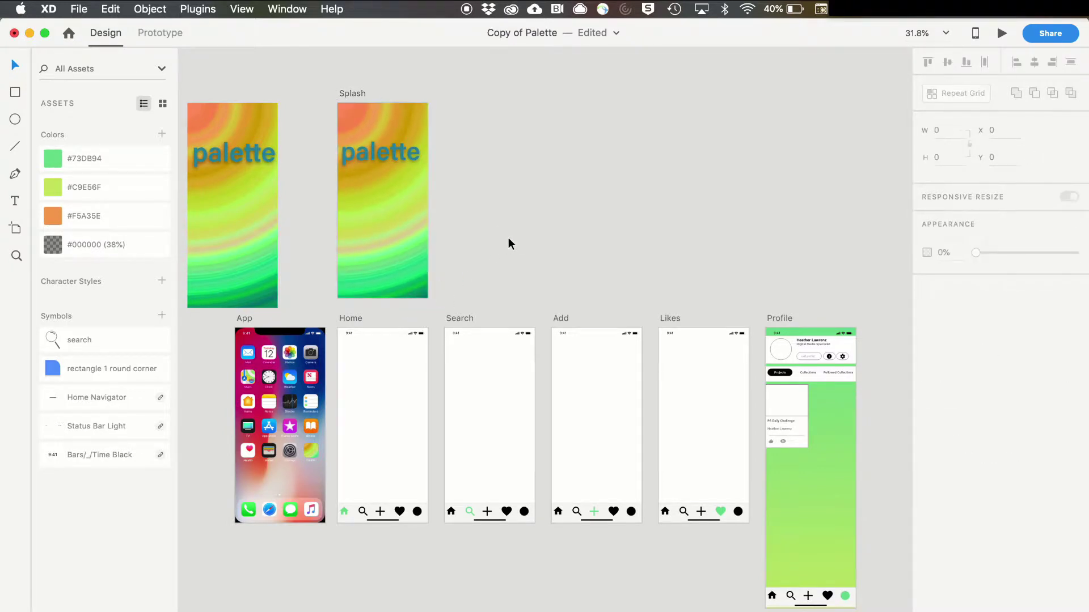
Move the palette text on Splash up to about X 13, Y 118 and change its fill to near-white #F7FBFC
click(374, 152)
mouse_move(374, 152)
mouse_down()
mouse_move(538, 170)
mouse_move(432, 165)
mouse_move(377, 146)
mouse_up()
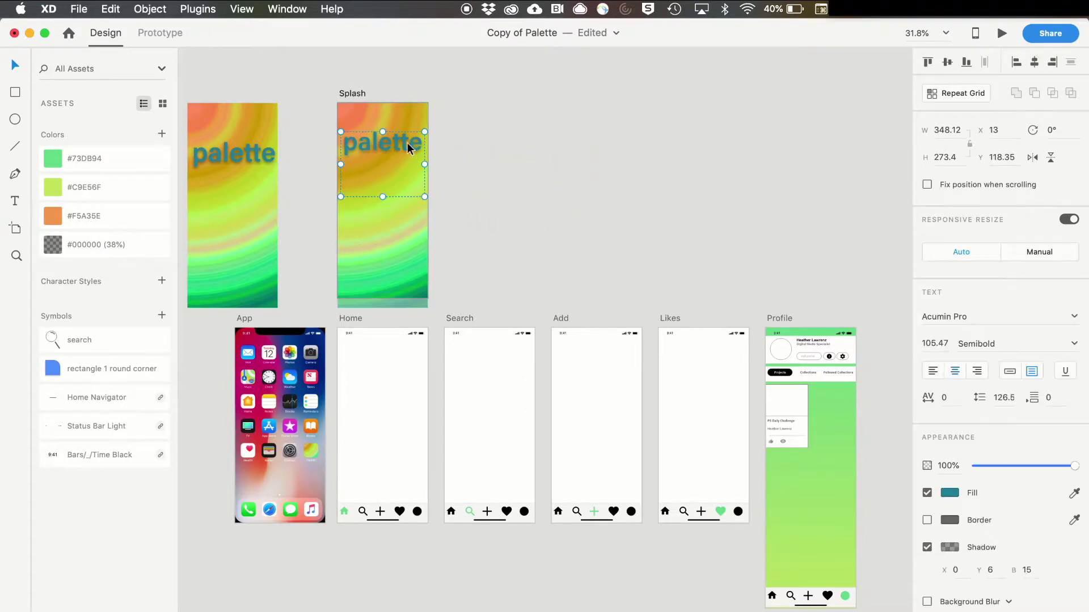
click(951, 494)
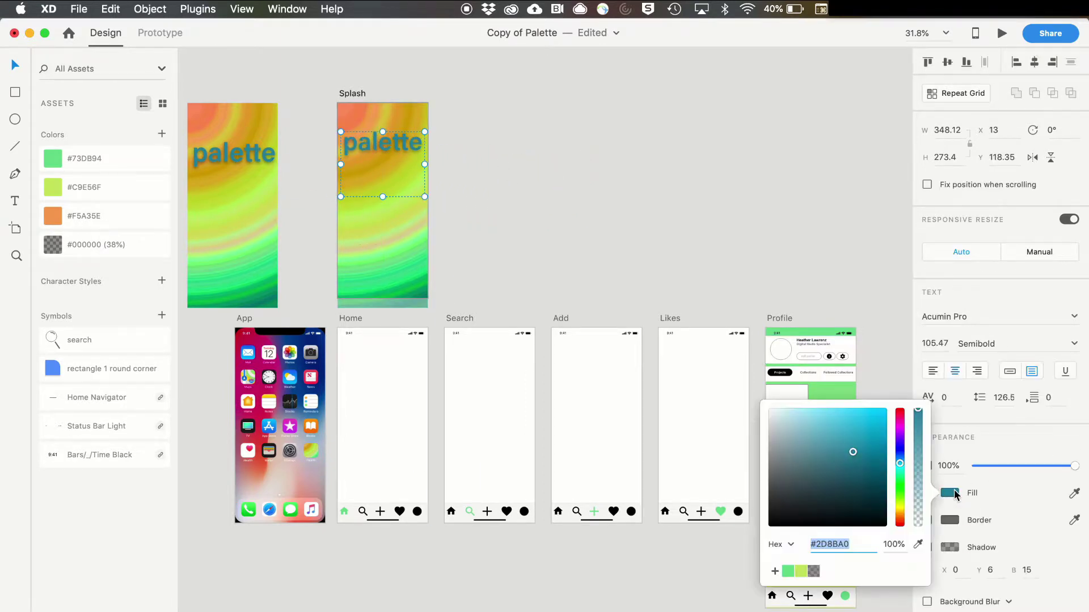
click(771, 411)
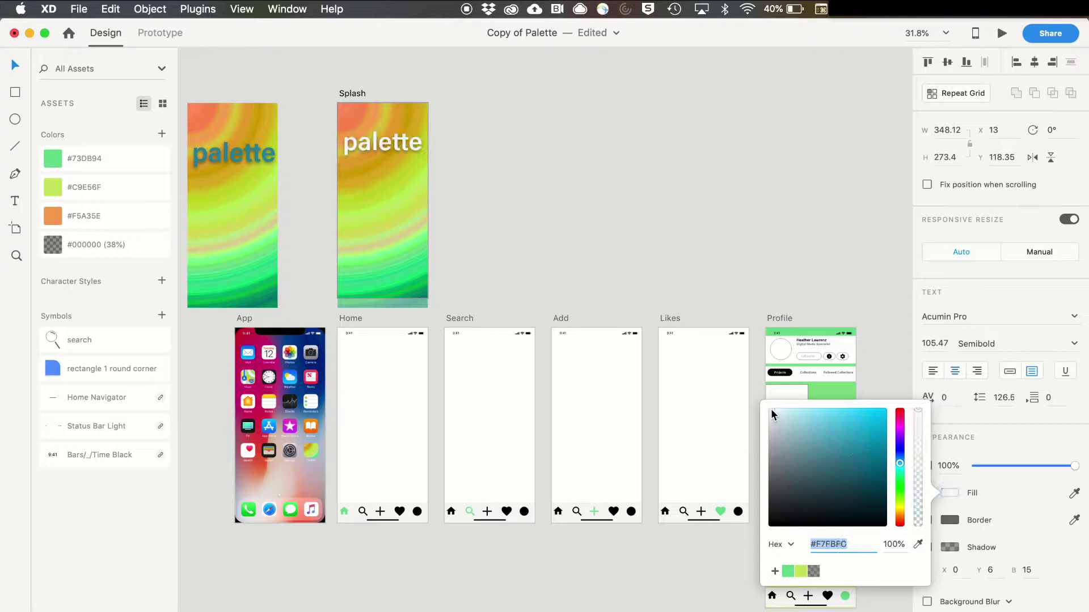
click(515, 187)
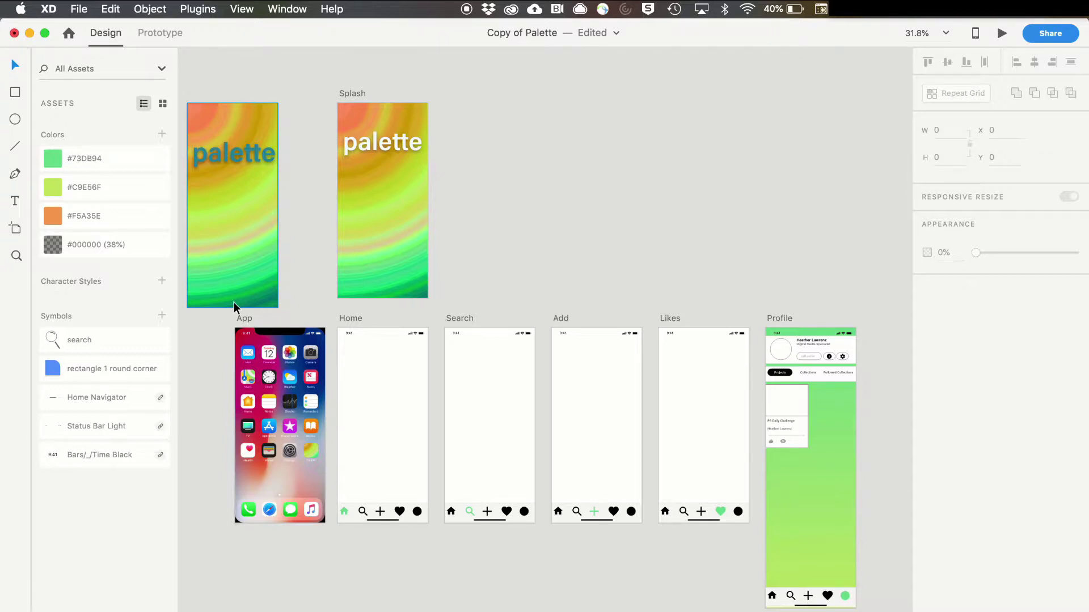
Open the Creative Cloud Libraries and place the green polygon graphic from the design inspiration library to the right of Splash
click(80, 7)
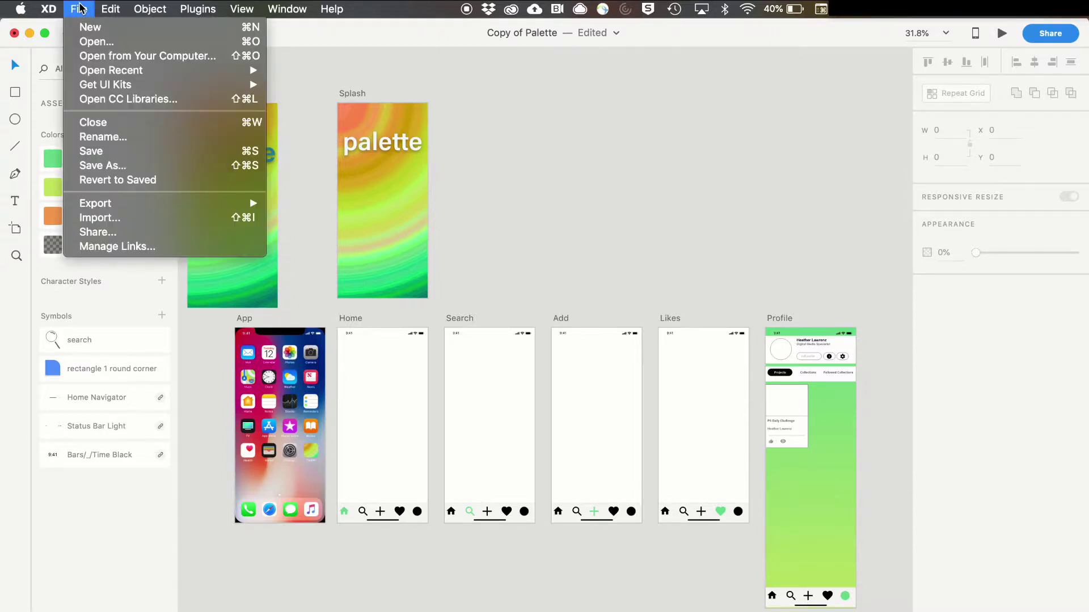
click(111, 100)
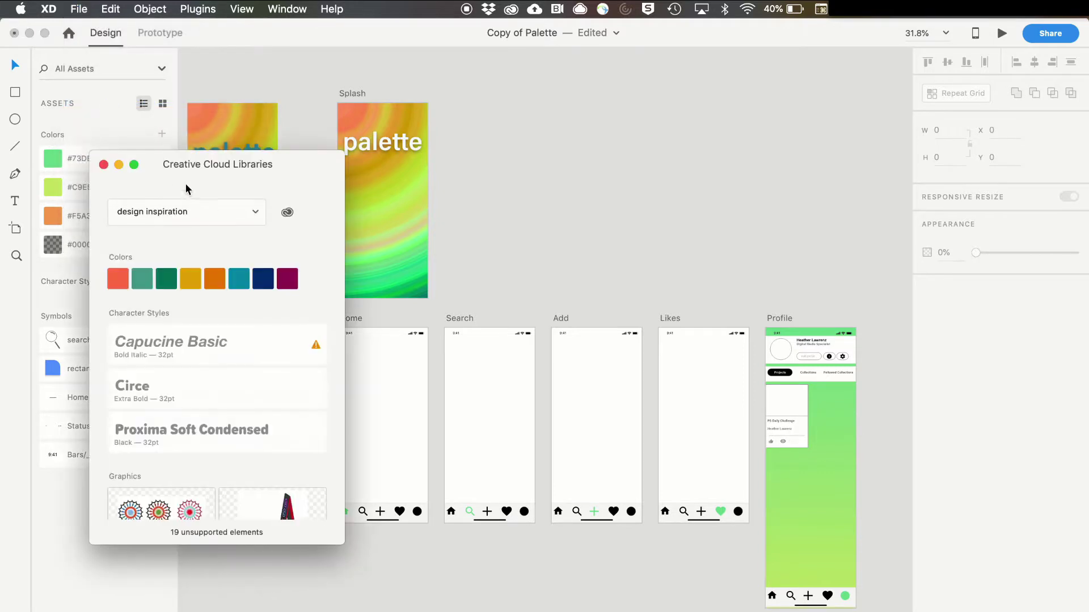
drag(153, 164, 722, 95)
scroll(771, 379, down, 4)
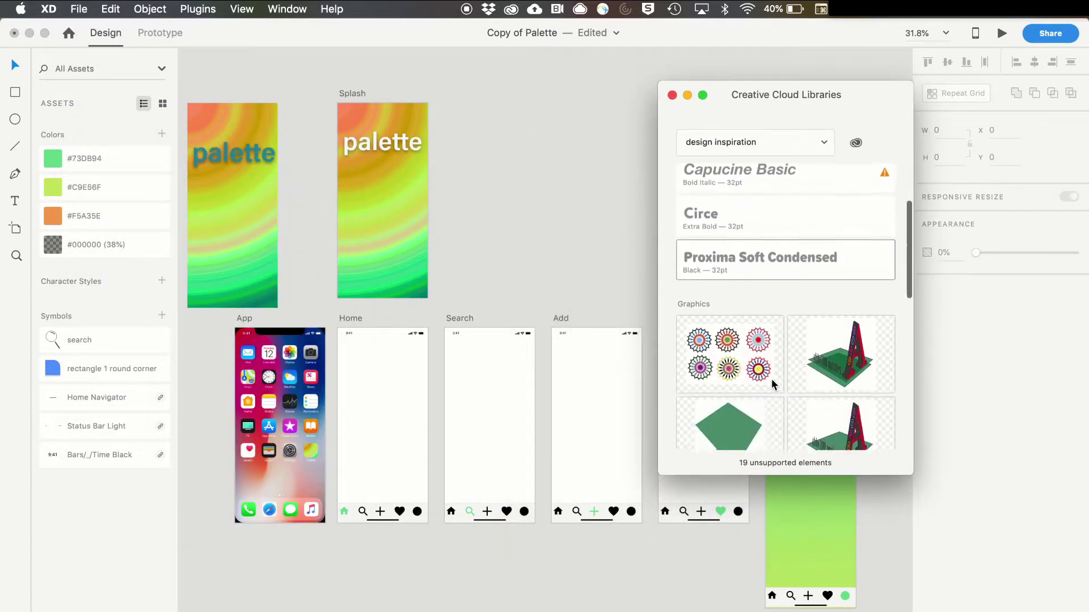
scroll(771, 379, down, 3)
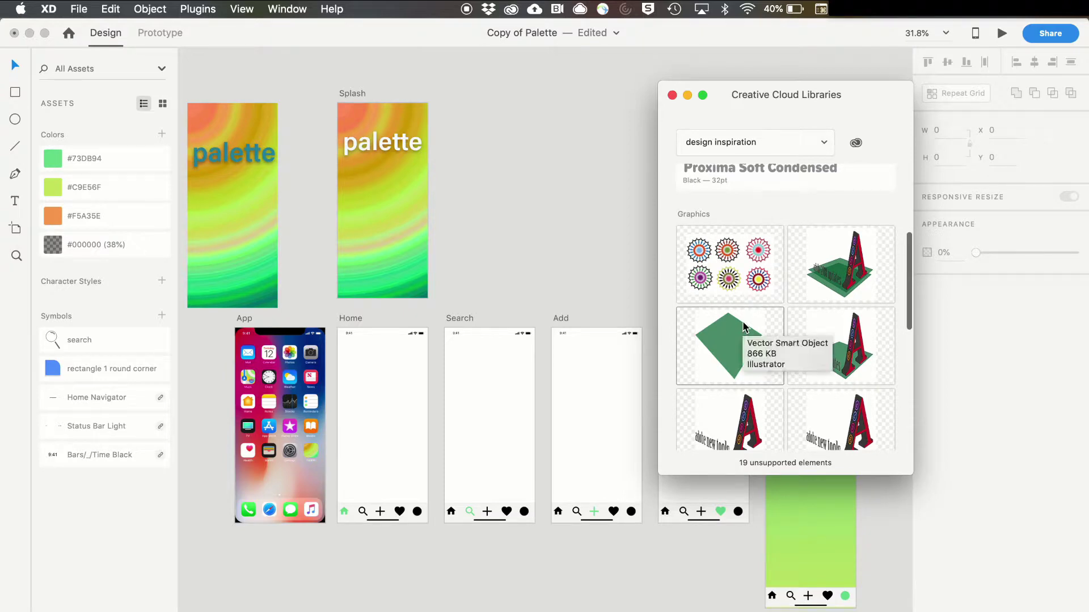
drag(743, 328, 539, 189)
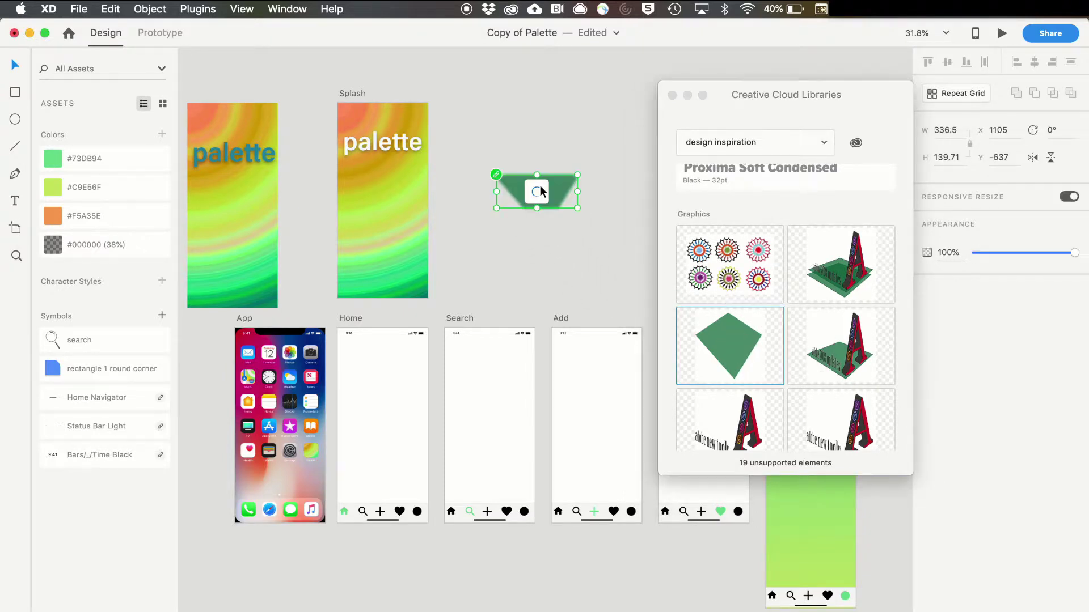
Place the library's six-wheel graphic beside the Splash artboard and move the green polygon below it
drag(730, 264, 535, 115)
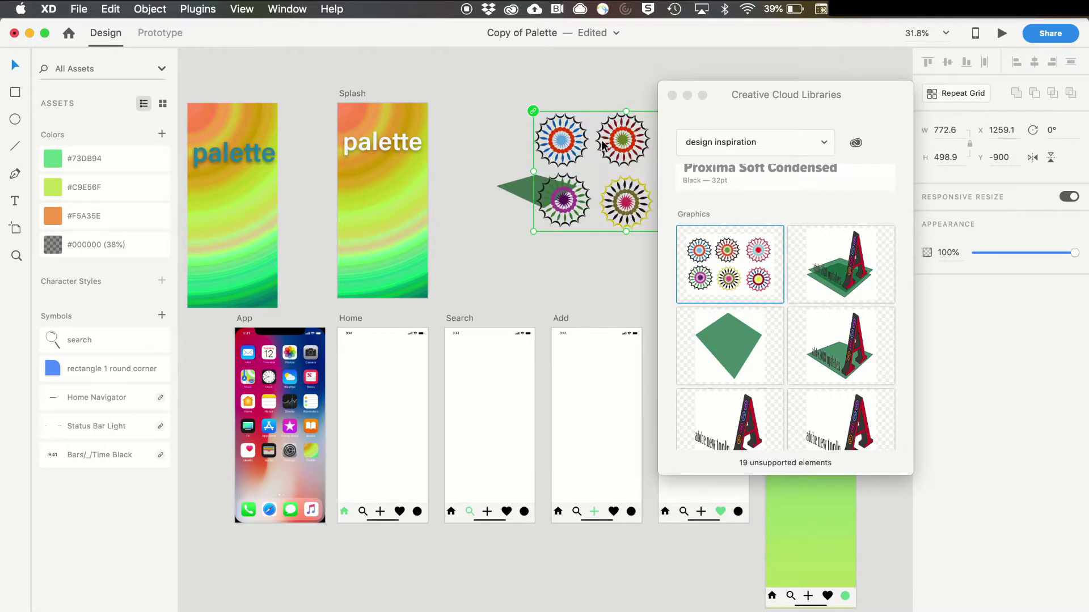
drag(603, 145, 519, 89)
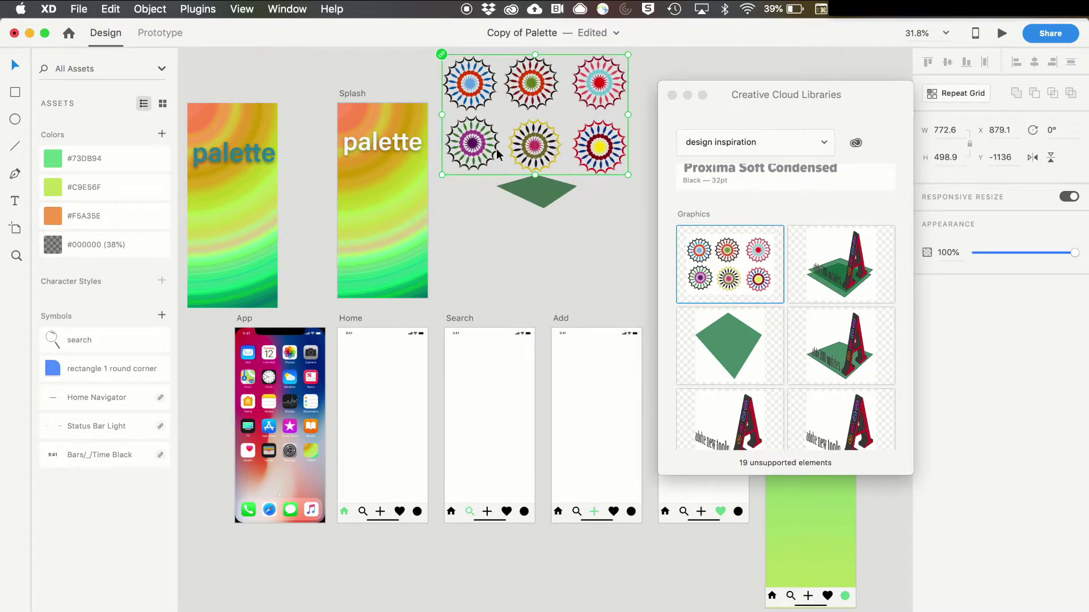
click(533, 197)
drag(533, 199, 531, 224)
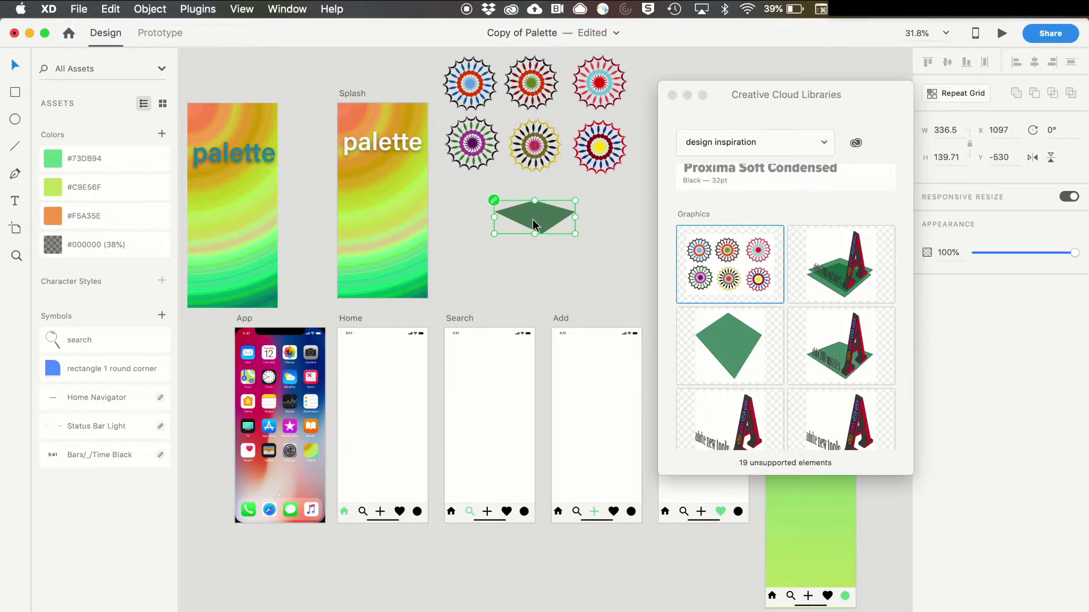
key(Escape)
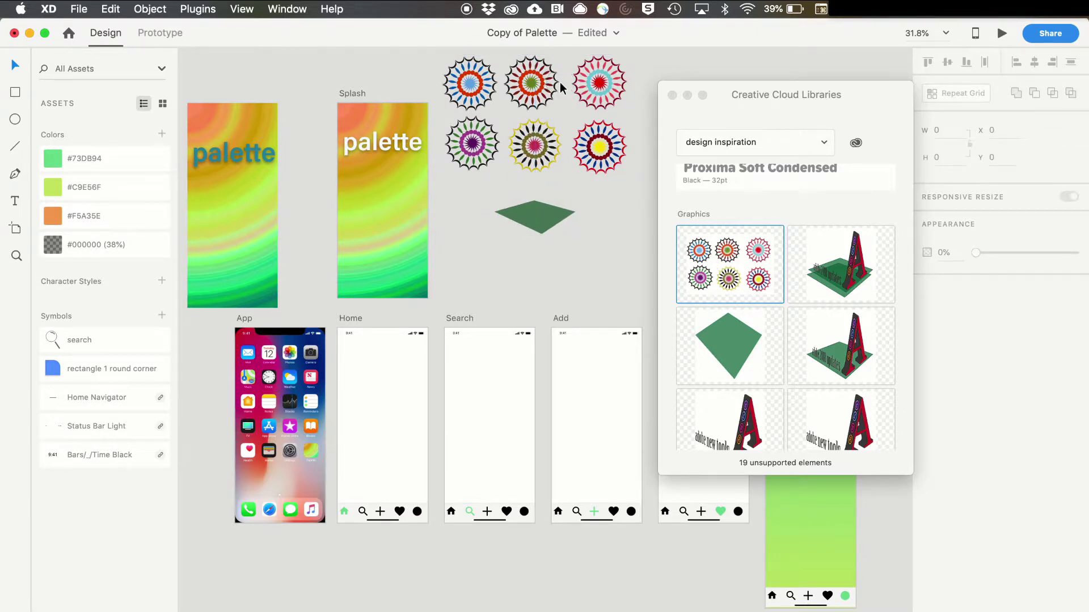
click(600, 86)
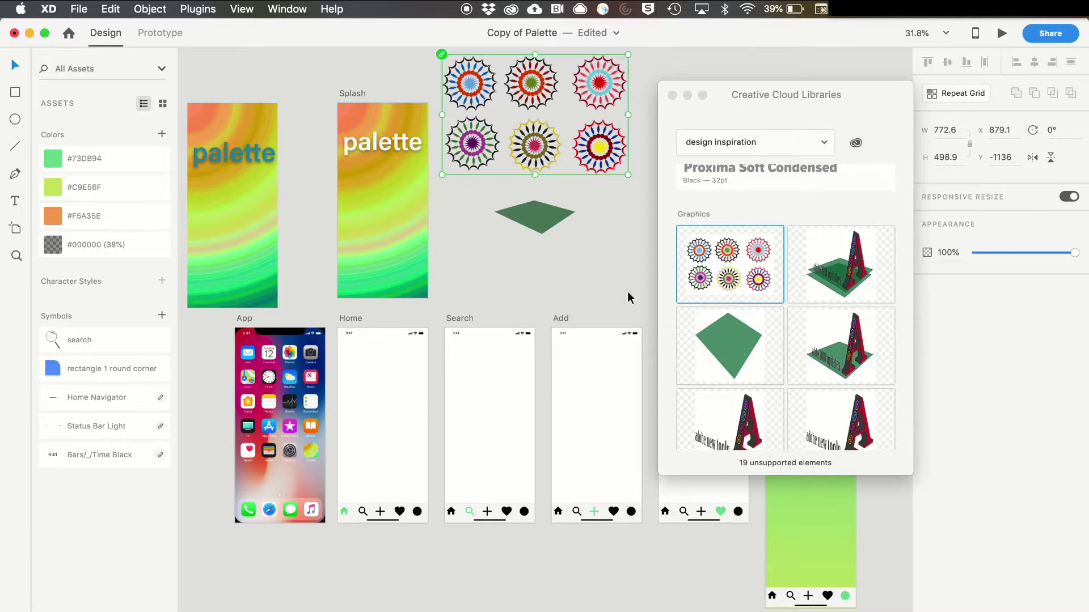
click(607, 272)
Place an unlinked copy of the six-wheel graphic in the empty area above the artboards and select its blue wheel
click(78, 9)
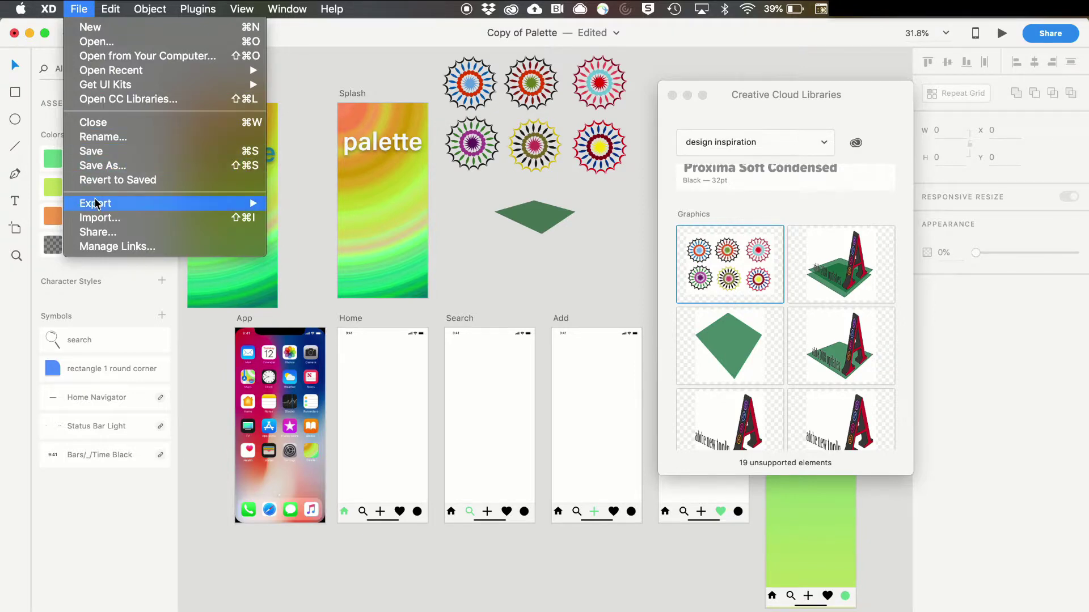
click(99, 218)
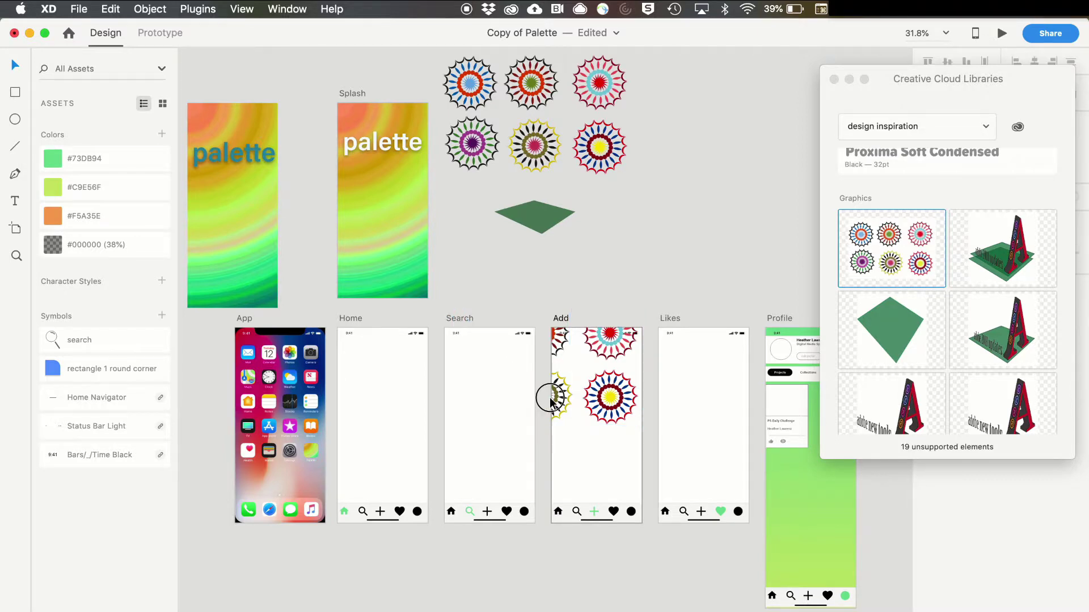
drag(557, 385, 719, 246)
key(super+3)
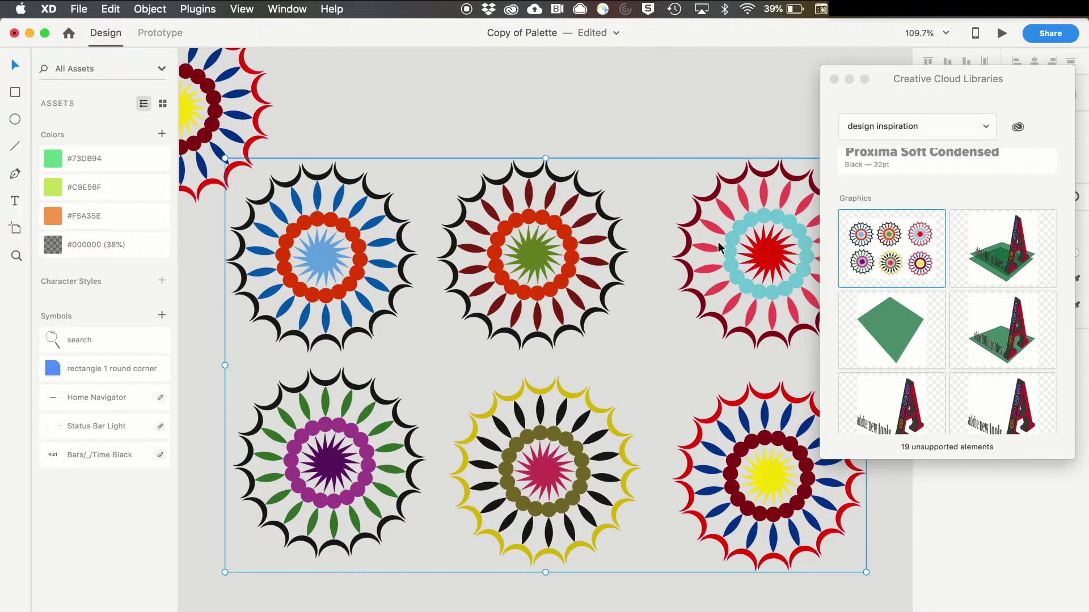
click(273, 127)
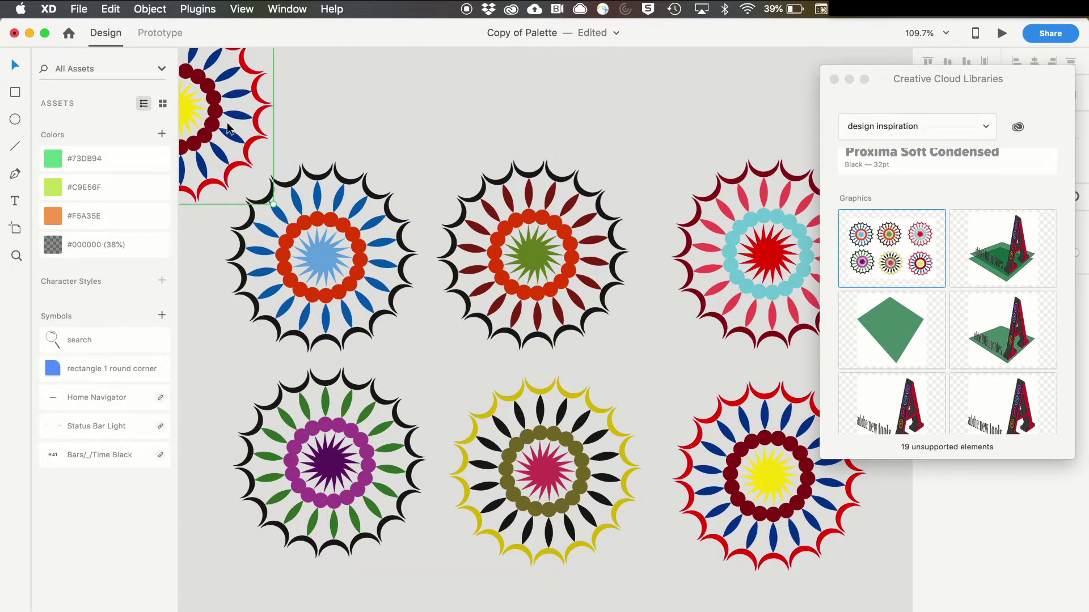
click(344, 292)
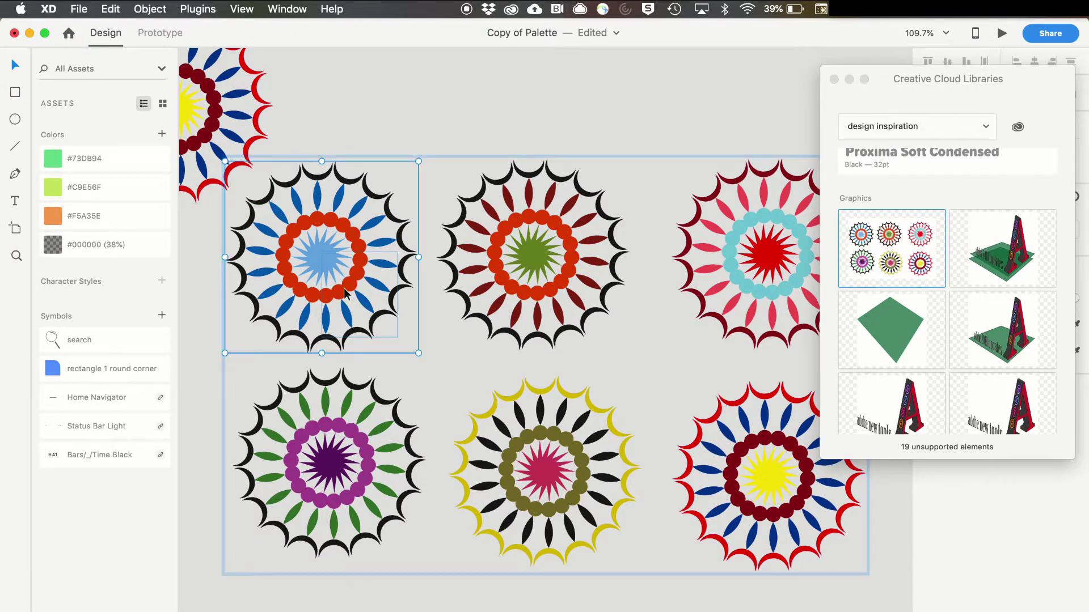
Shift the blue wheel slightly to the right, select one of its upper-right segments, and move the Libraries window clear of the properties
mouse_move(367, 227)
mouse_down()
mouse_move(412, 103)
mouse_move(375, 334)
mouse_move(286, 343)
mouse_move(405, 229)
mouse_move(383, 233)
mouse_up()
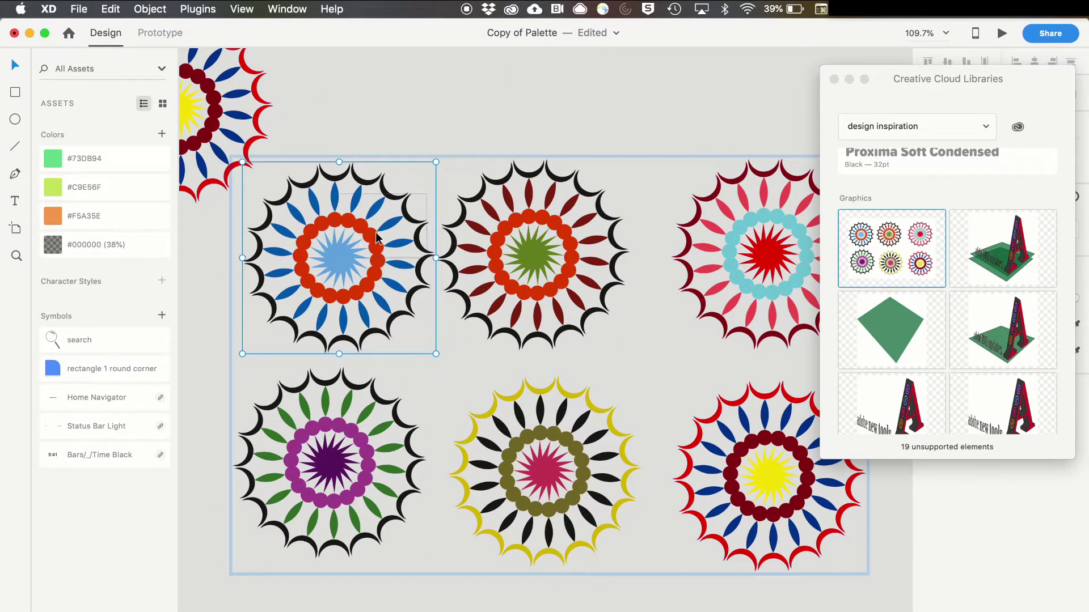
double_click(374, 238)
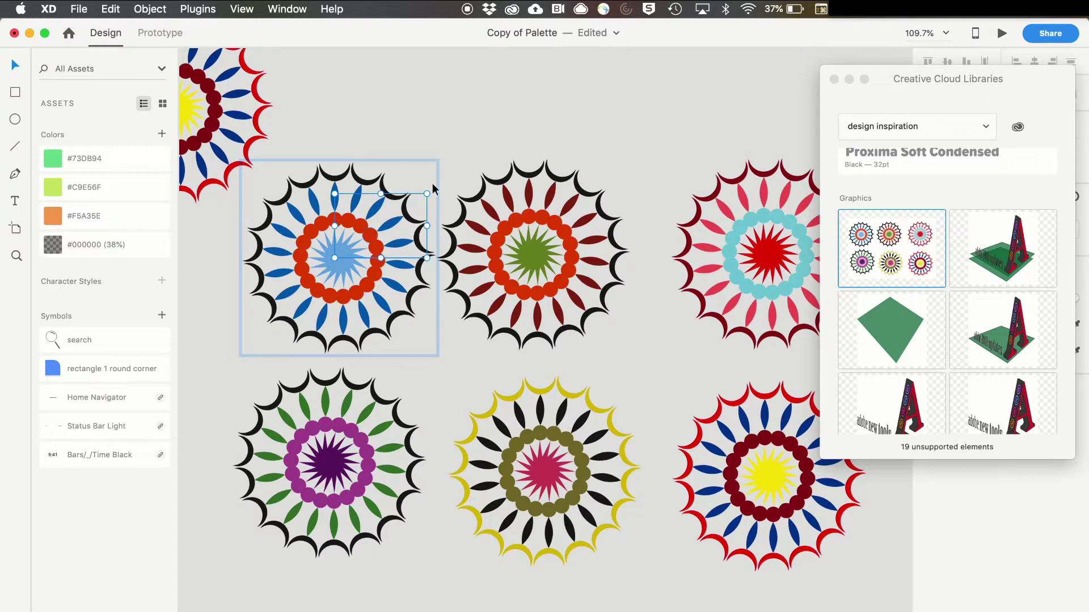
drag(888, 79, 590, 391)
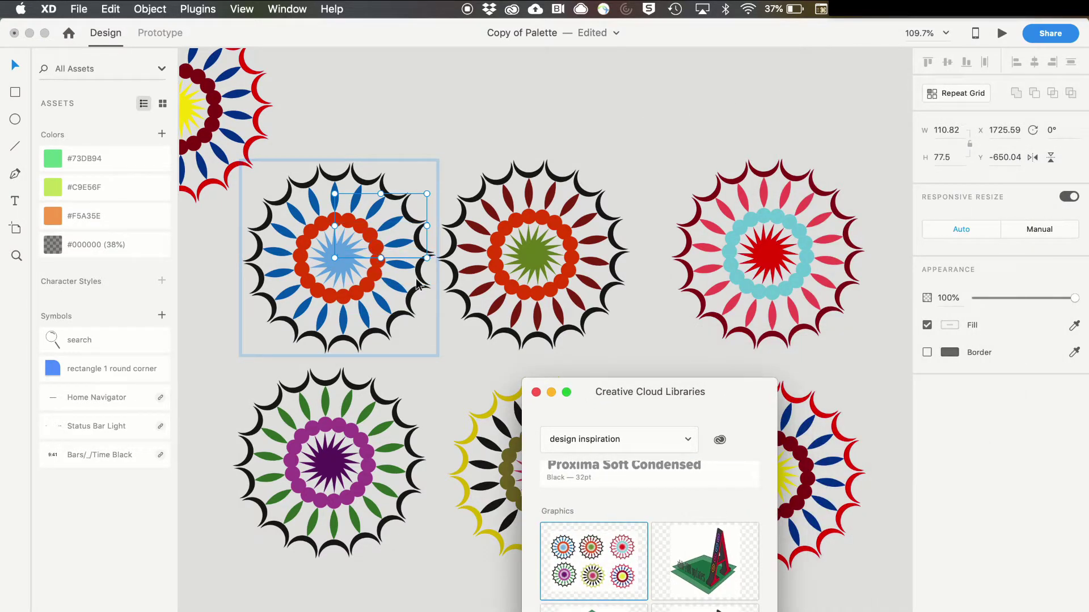
Try turning the fill of the blue wheel's right-hand segment off and on and recoloring it dark red #A81919, and undo the recolor
click(425, 266)
click(927, 326)
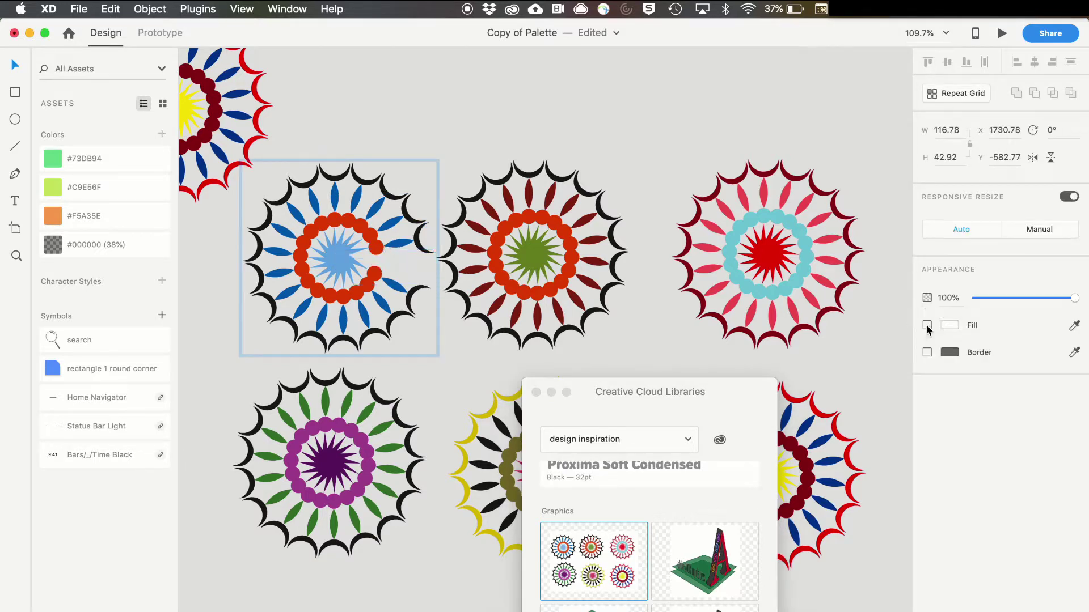
click(927, 327)
click(950, 325)
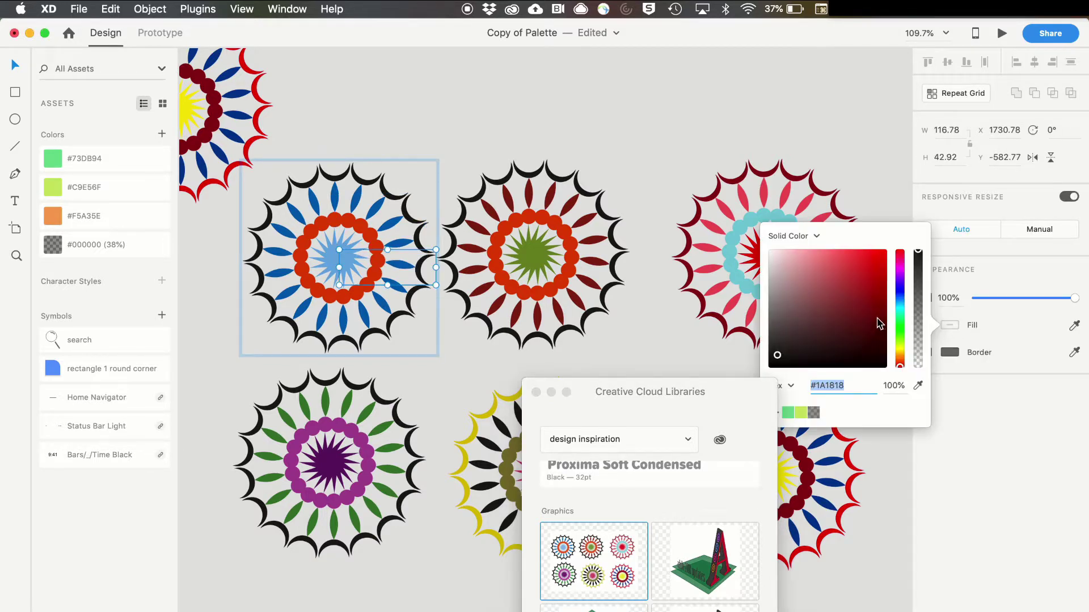
click(869, 290)
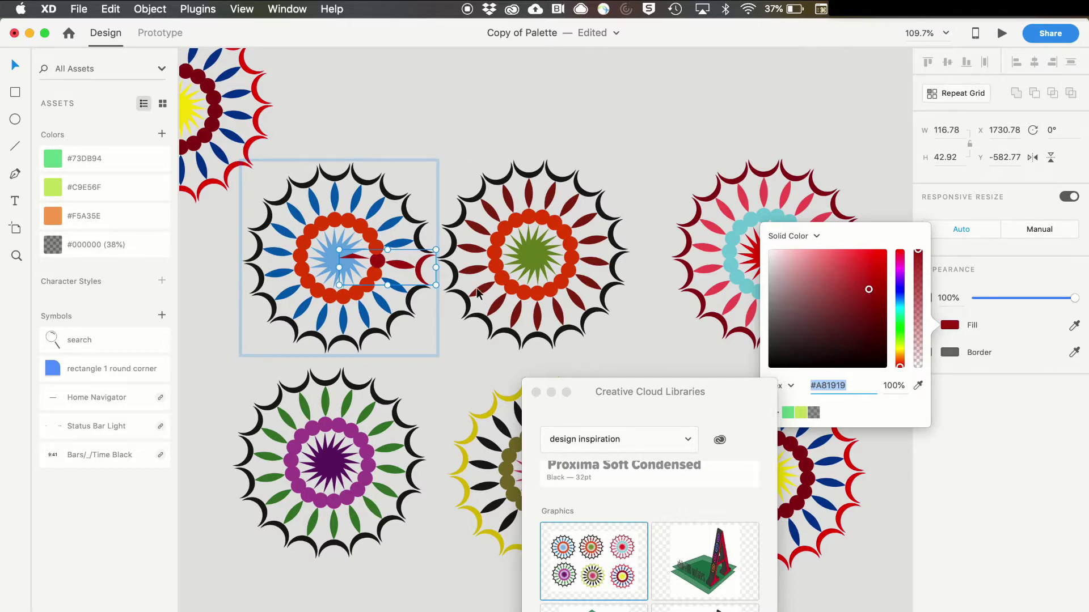
click(681, 125)
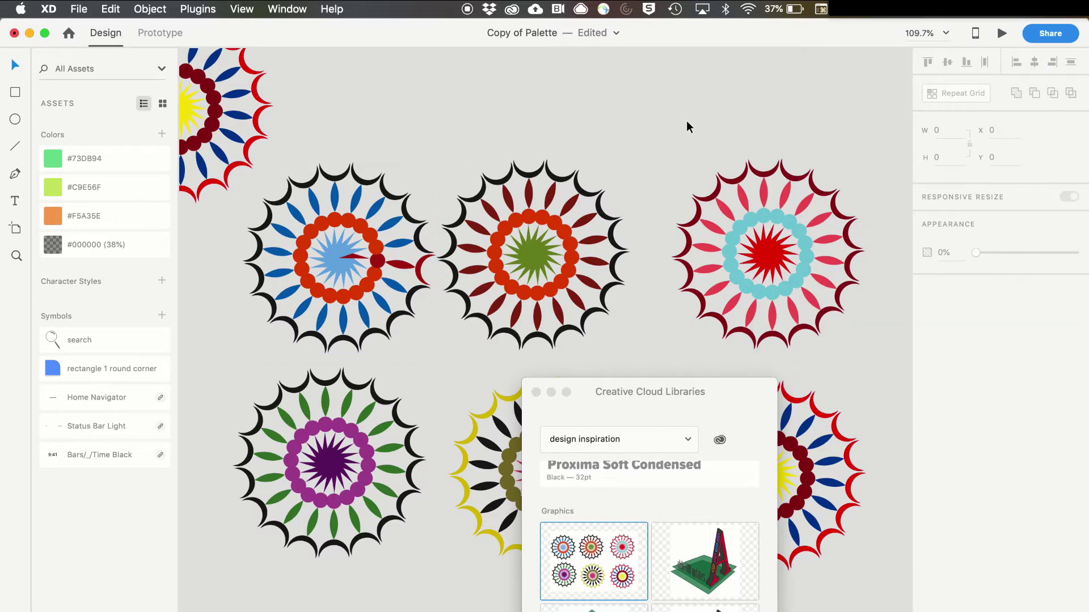
key(super+z)
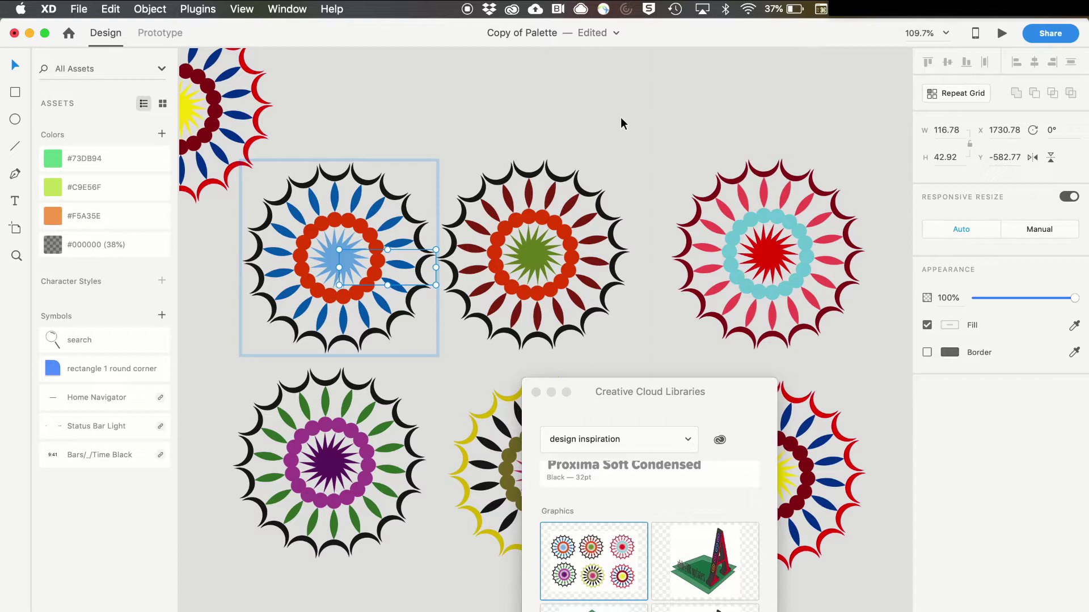
Close the Creative Cloud Libraries and bring the Profile artboard into view, selected
key(super+0)
click(536, 393)
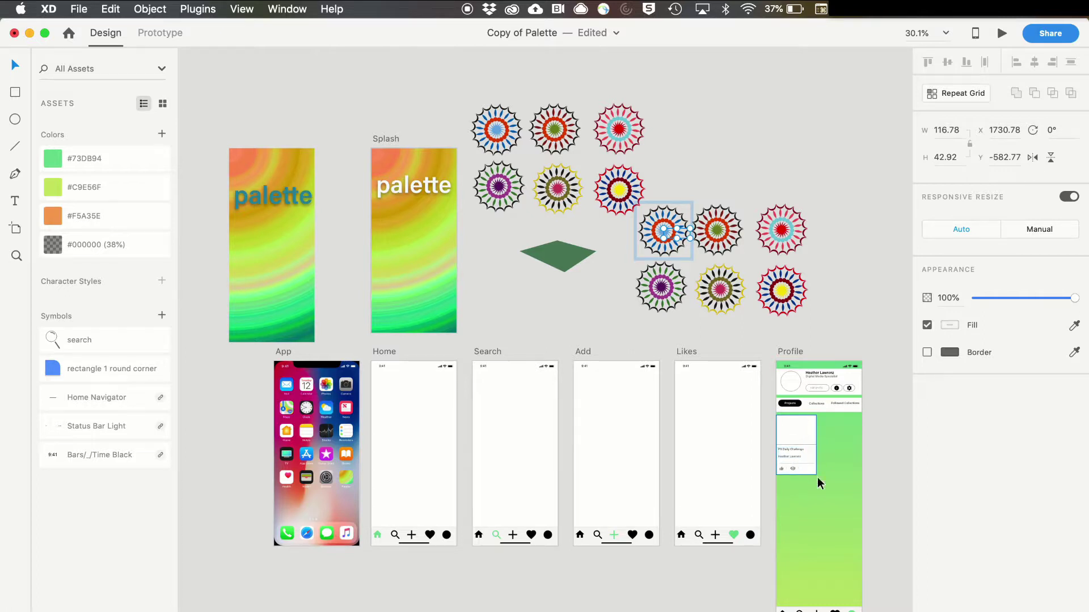
scroll(829, 499, right, 10)
scroll(829, 499, down, 3)
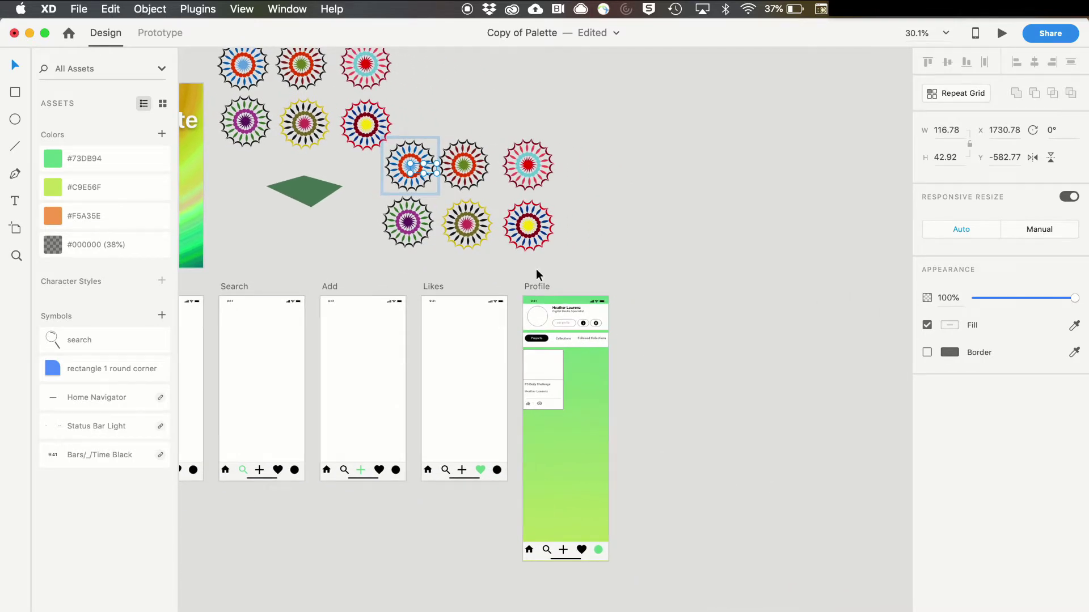
click(536, 285)
key(super+equal)
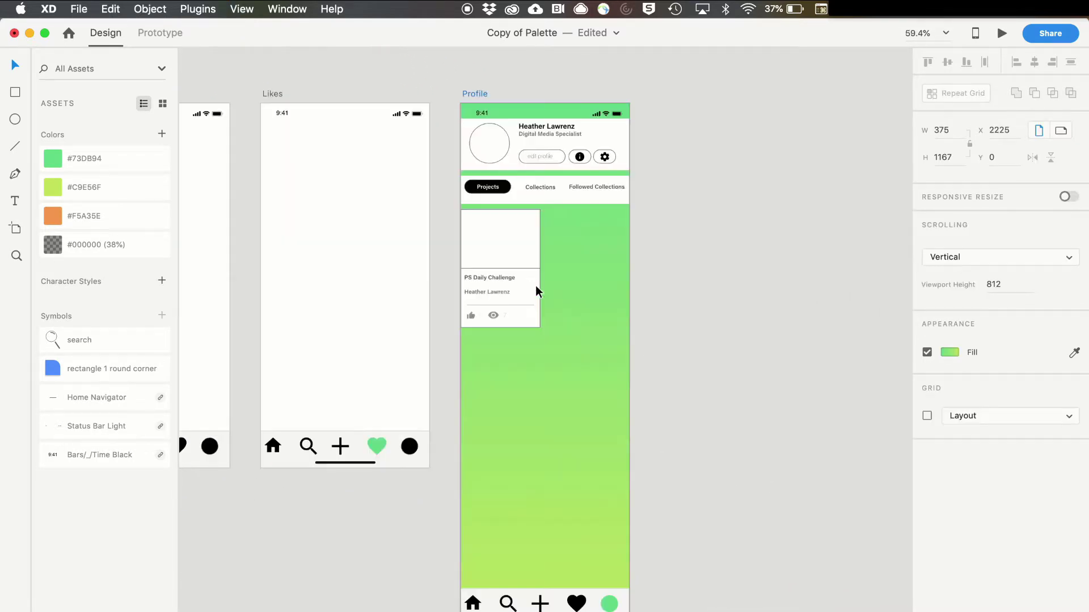
Turn the PS Daily Challenge card on Profile into a repeat grid of two columns and three rows, about 375 wide and 852 high
click(533, 284)
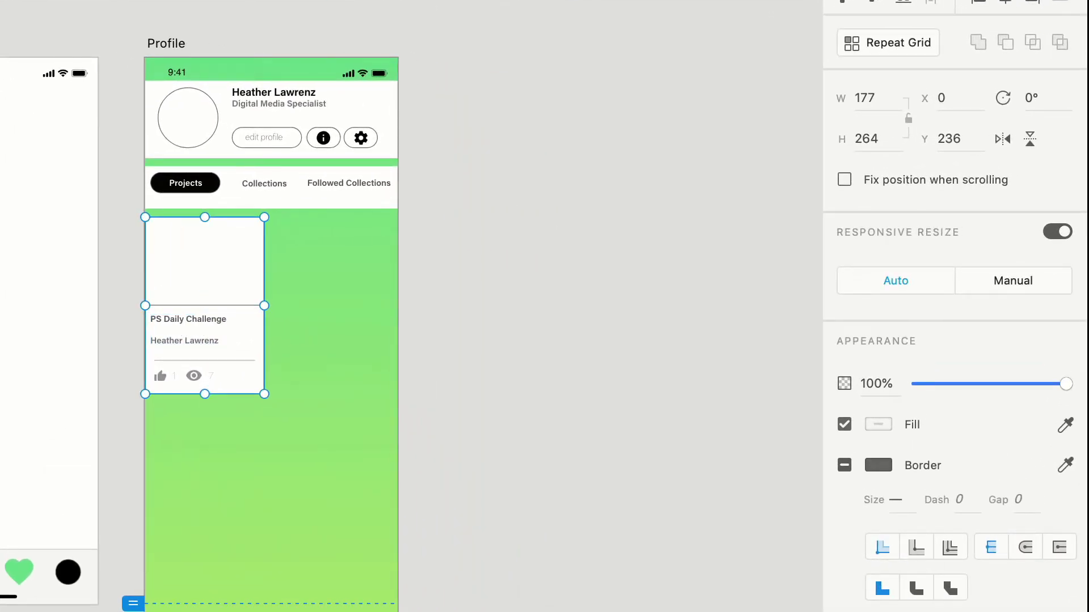
click(871, 49)
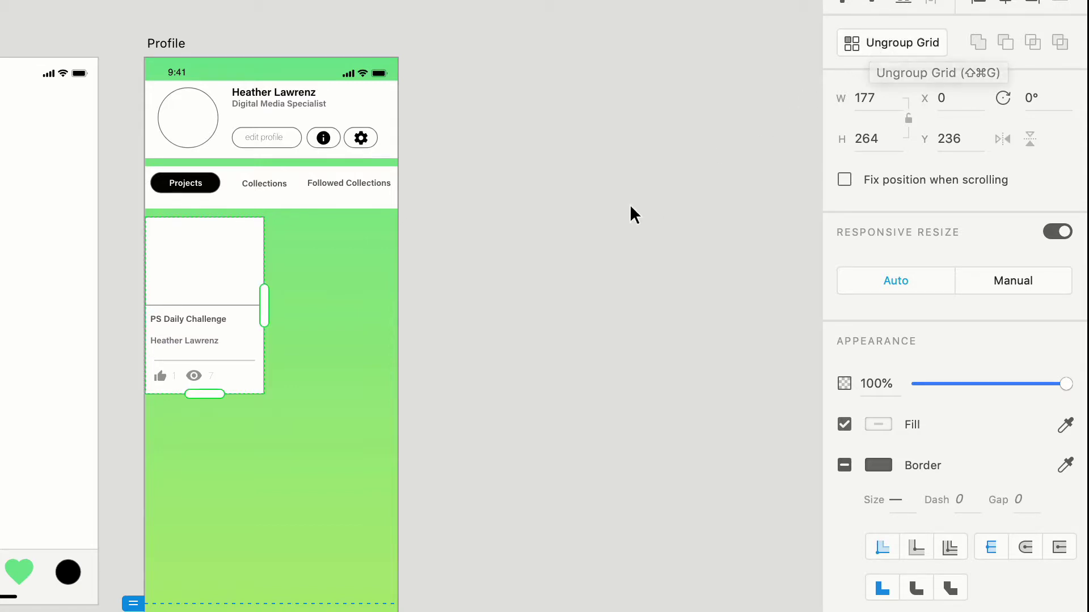
drag(266, 303, 327, 304)
drag(379, 307, 396, 306)
drag(270, 394, 260, 566)
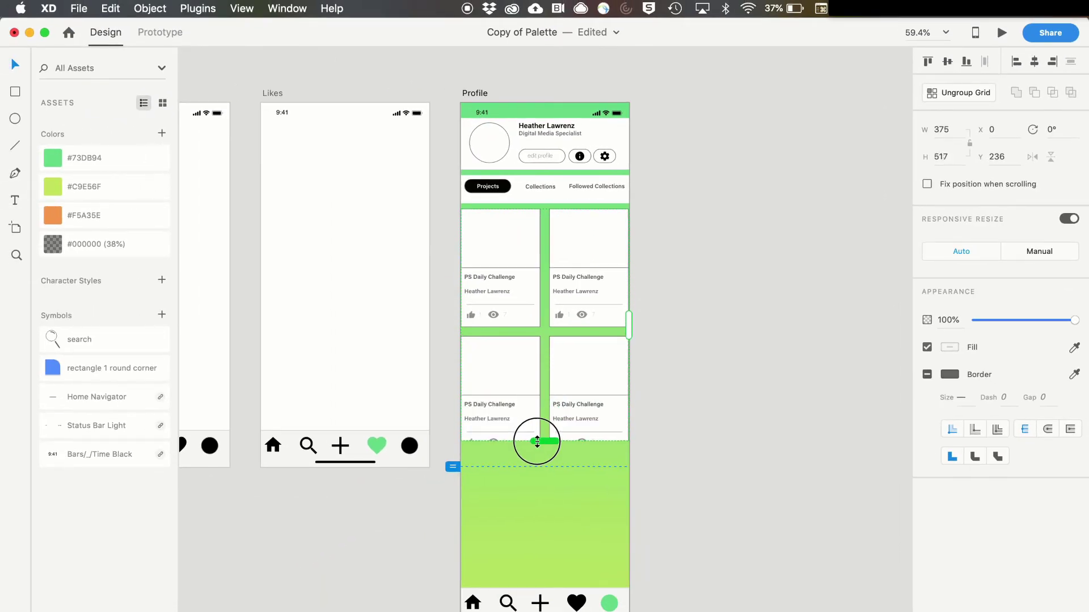
drag(537, 442, 539, 588)
Select the first card's image placeholder and bring the profile images folder in Finder up beside the Profile artboard
double_click(489, 240)
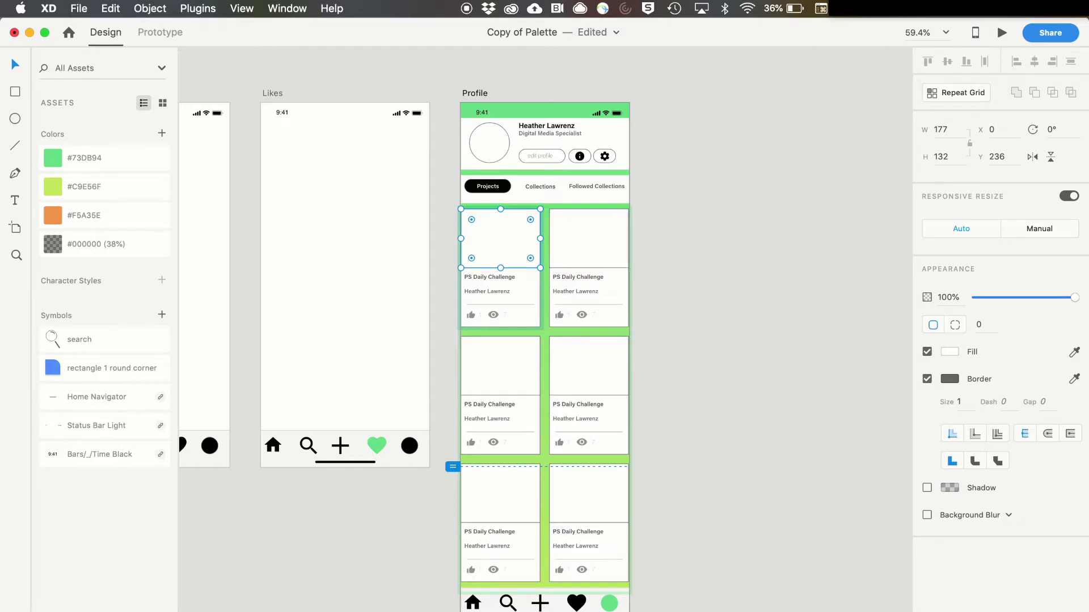
click(34, 608)
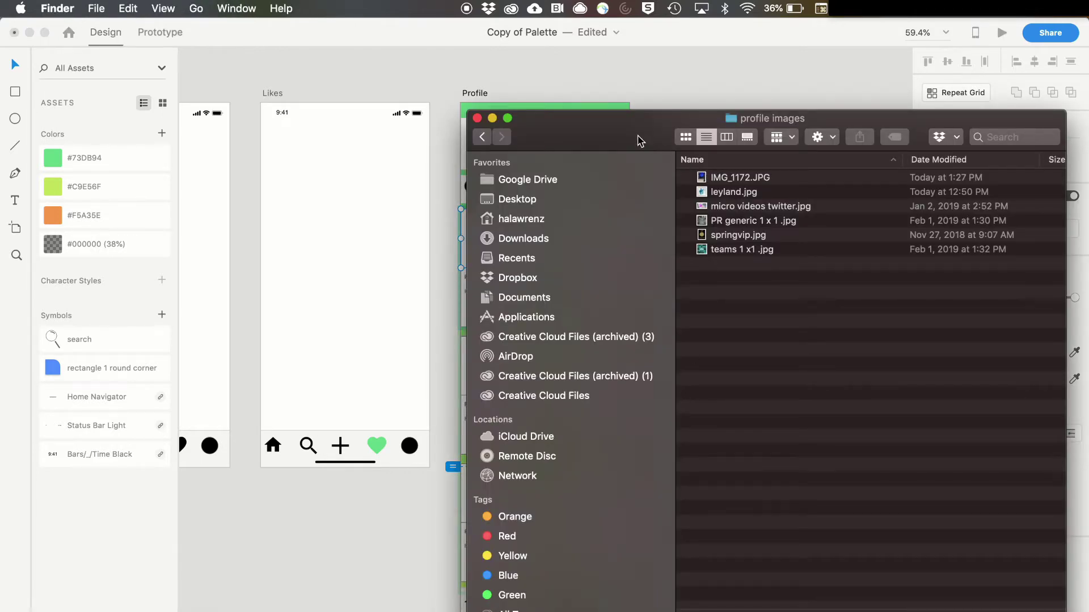
drag(632, 134, 792, 116)
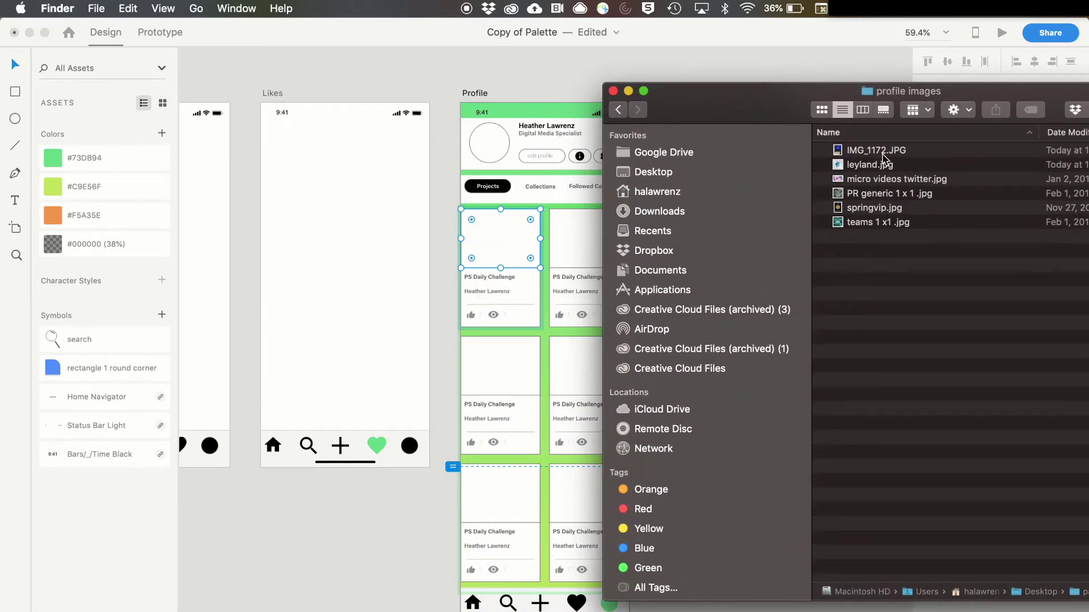
click(574, 244)
click(560, 238)
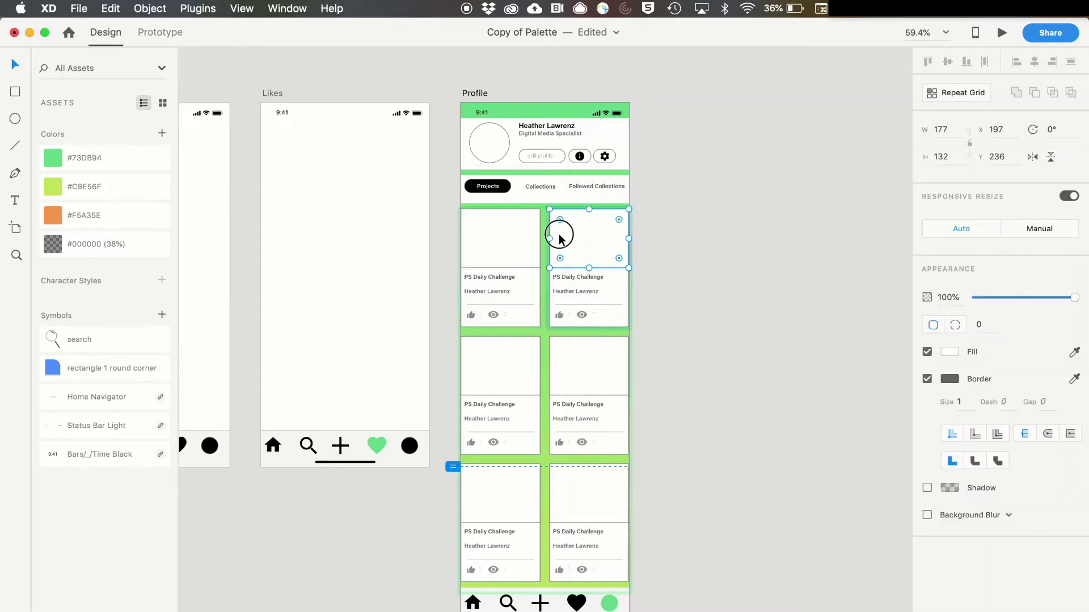
click(492, 243)
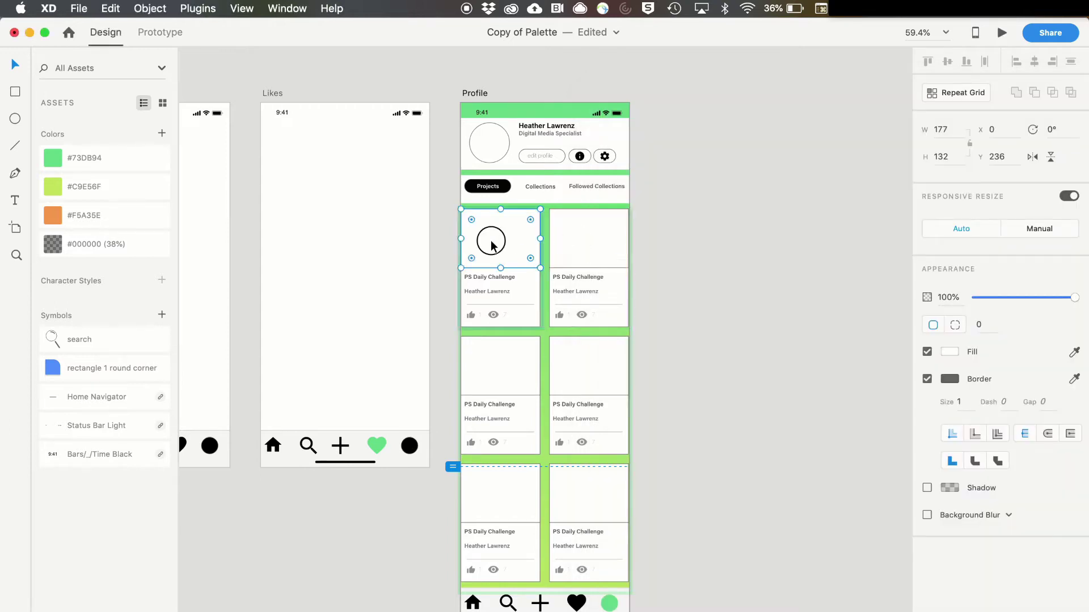
click(563, 433)
key(Escape)
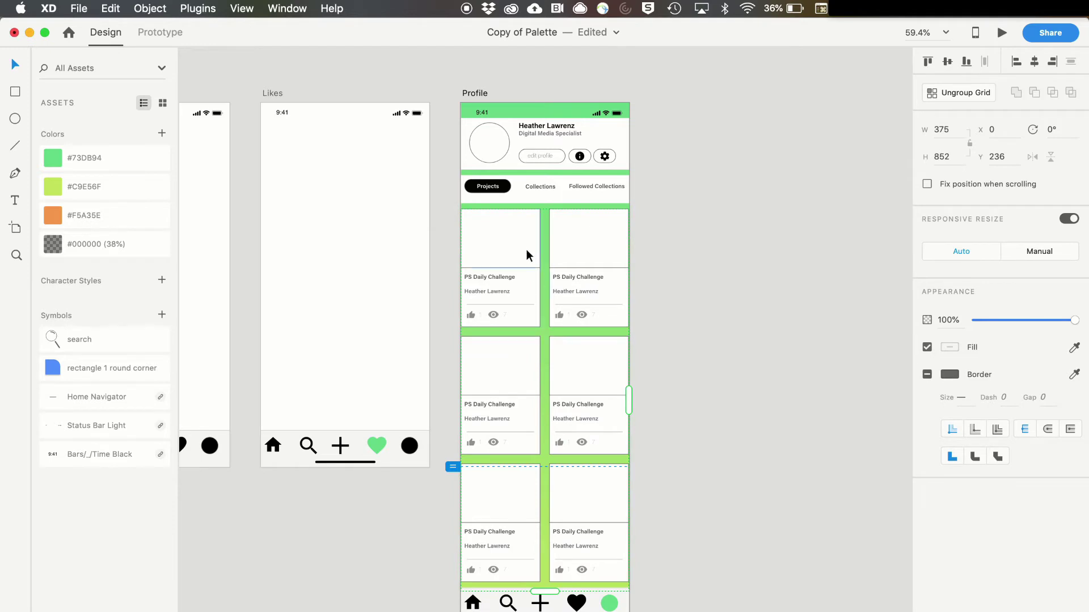
Fill the repeat grid's image placeholders with all six files from the profile images folder, starting at the first card, and return to the design
double_click(507, 242)
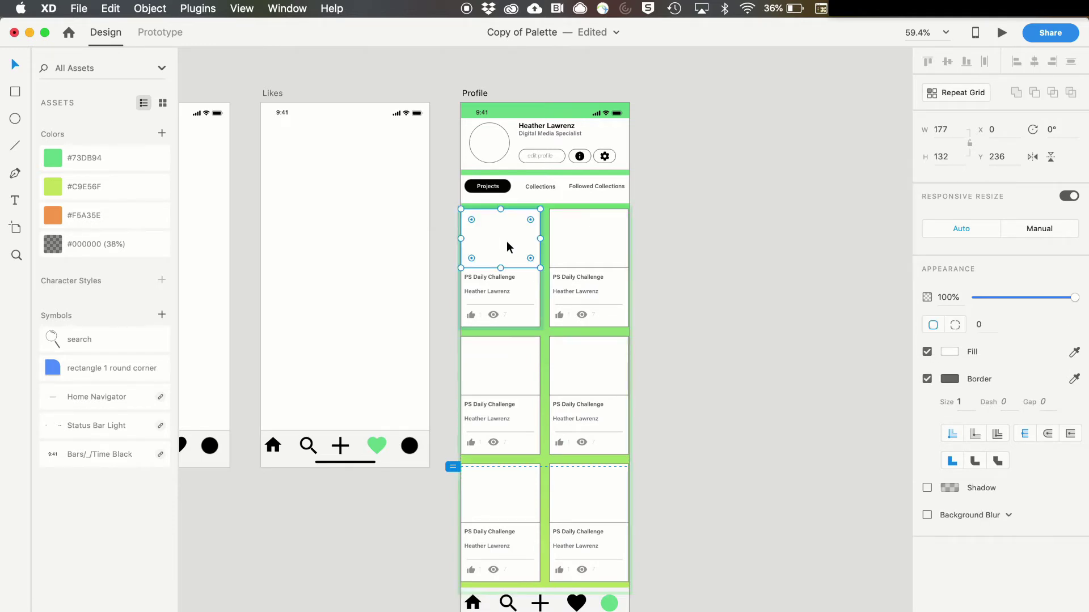
key(super+Tab)
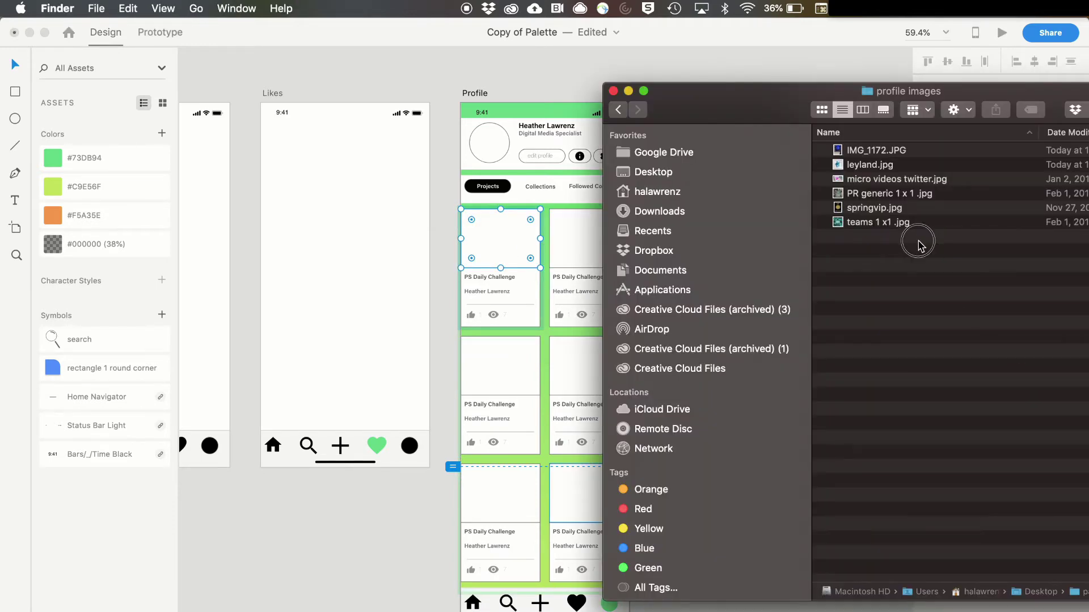
drag(919, 243, 514, 241)
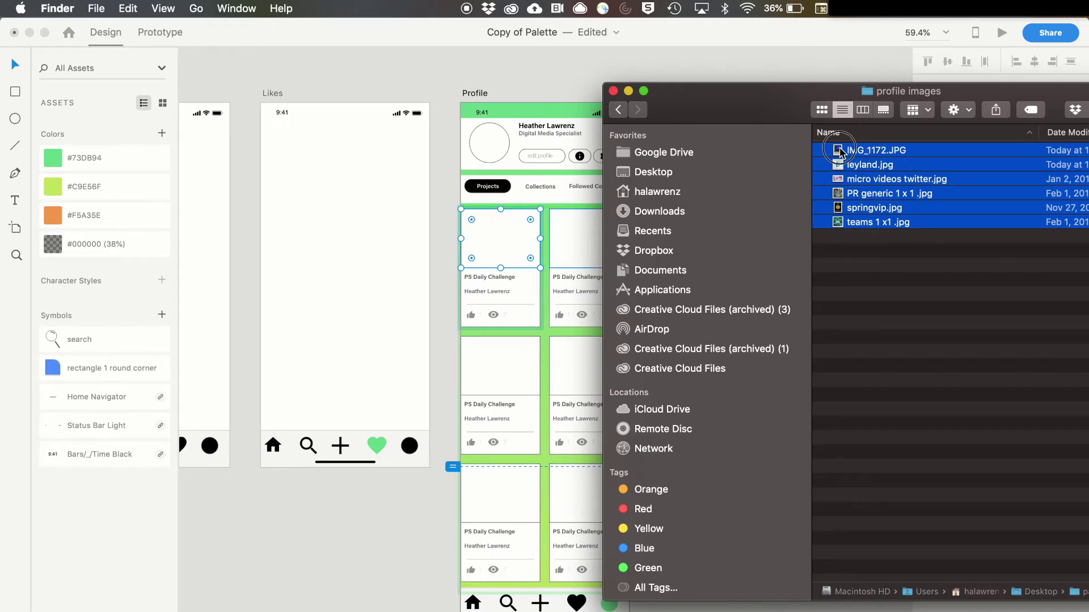
drag(837, 149, 495, 239)
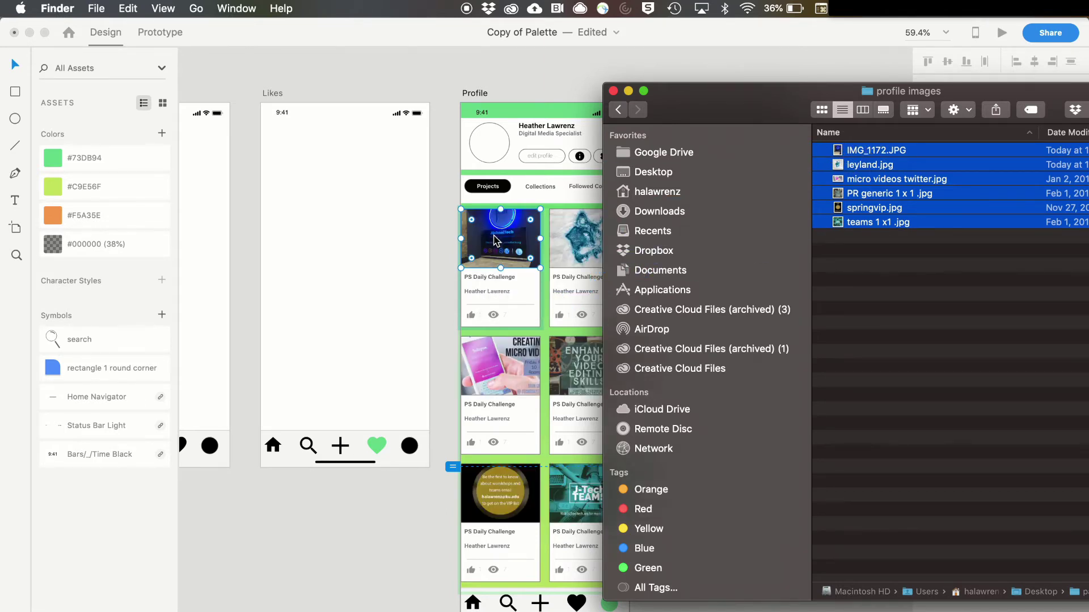
drag(689, 109, 782, 104)
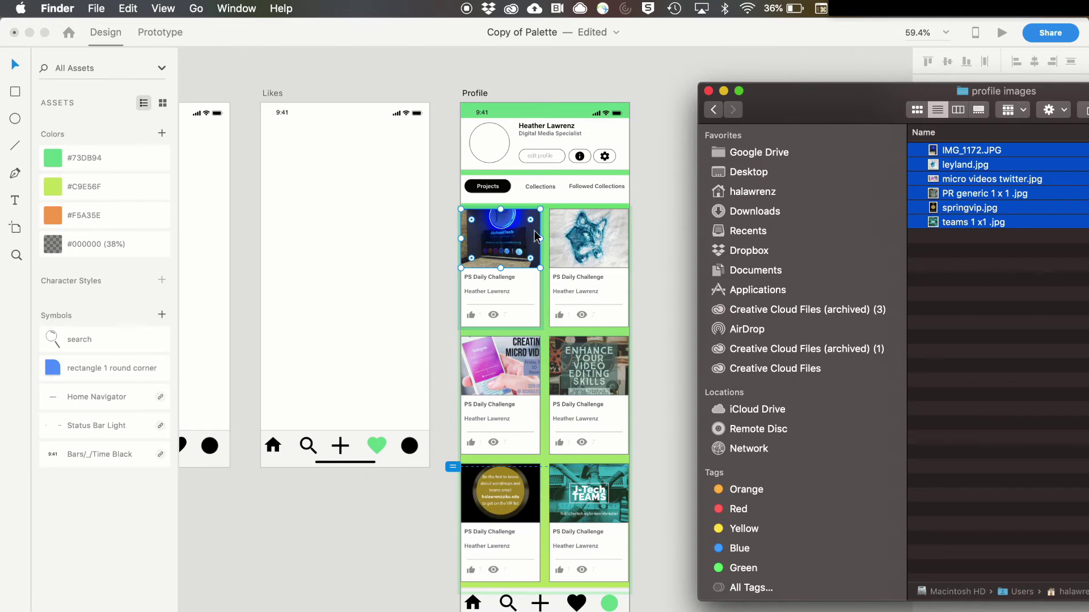
click(650, 190)
Adjust the neon-sign photo within the first card's frame and shift the micro videos image left to show its full title
double_click(492, 246)
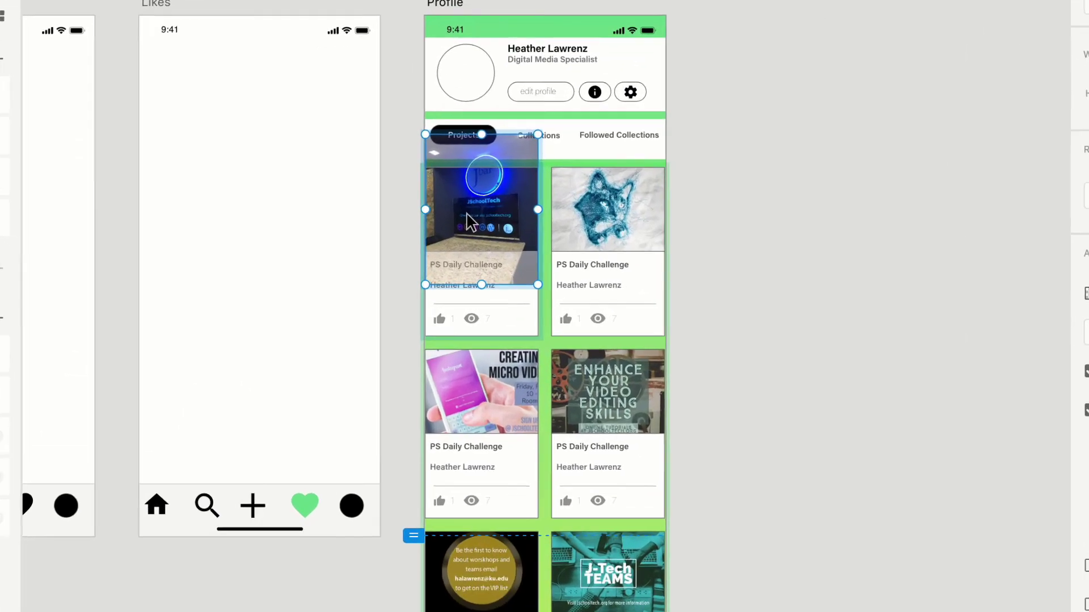
drag(487, 239, 469, 214)
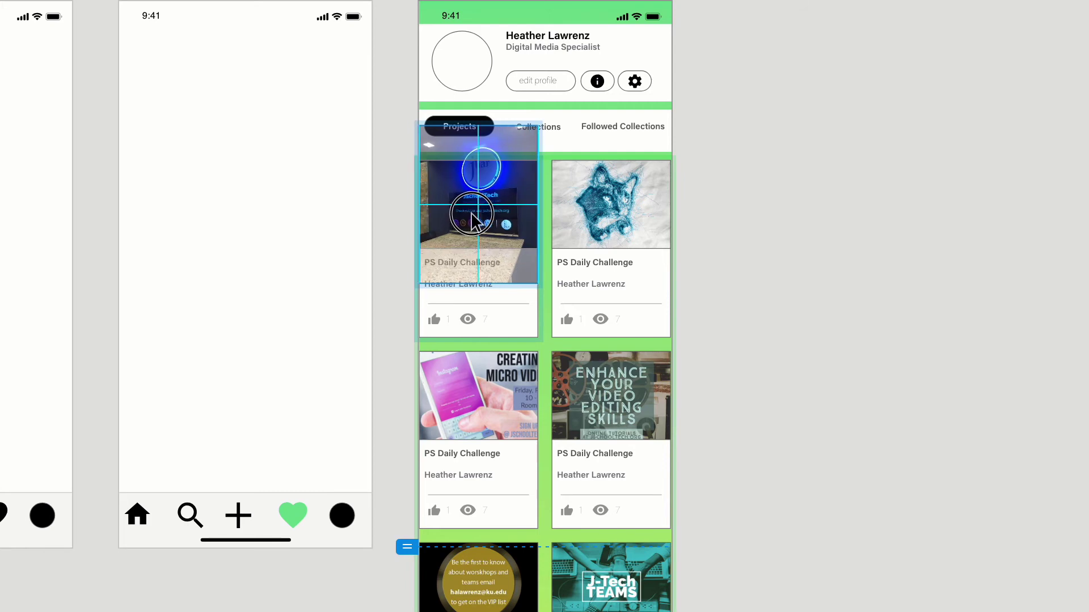
click(476, 394)
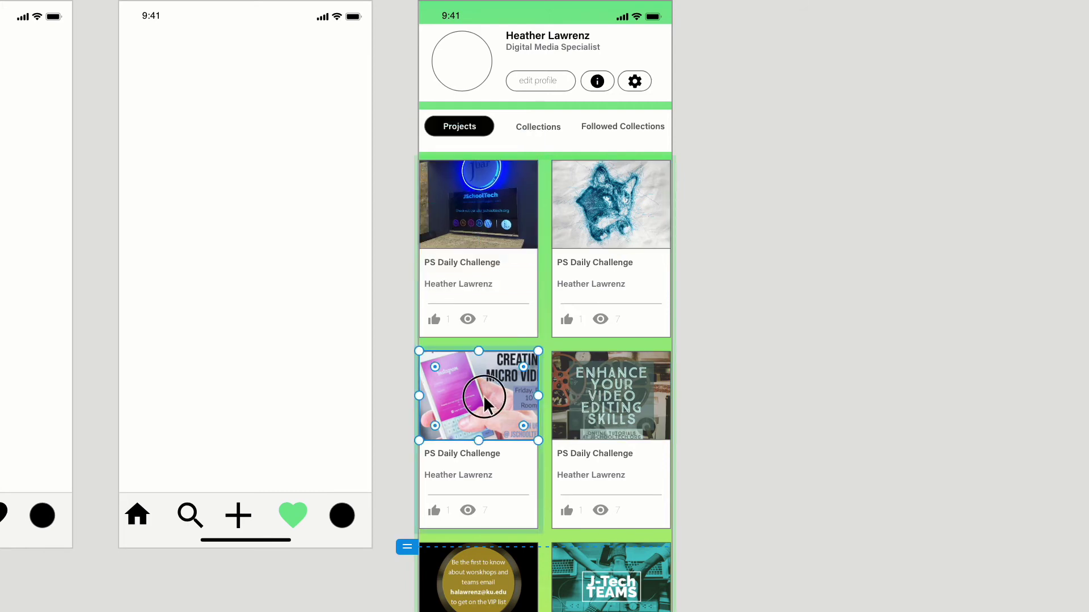
double_click(476, 394)
drag(503, 395, 478, 391)
Move the gold-circle image down within its card frame to show the VIP heading, and deselect everything
click(495, 595)
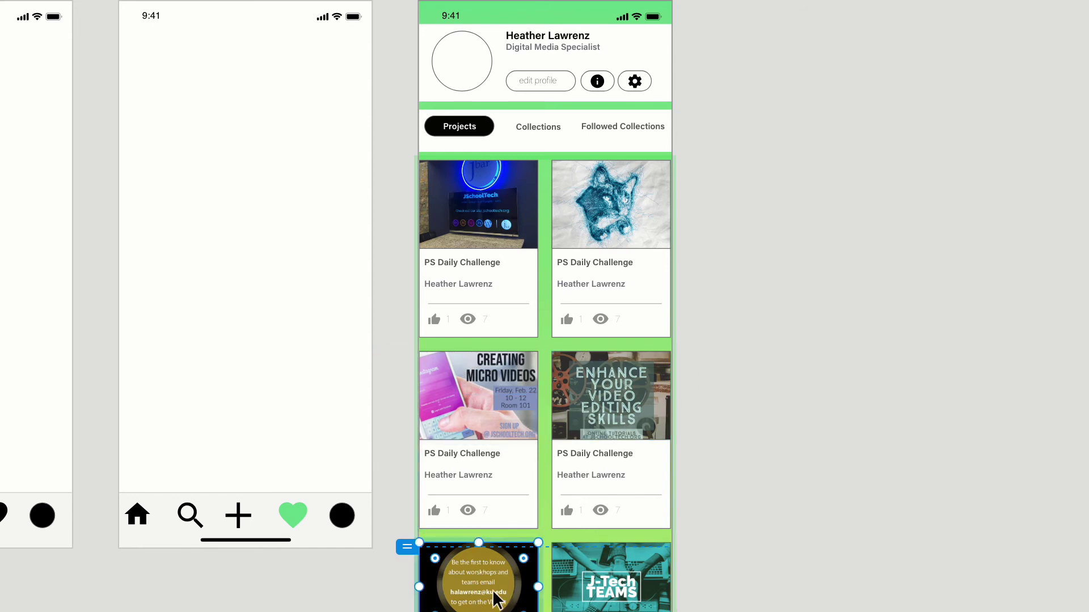
double_click(496, 595)
drag(496, 594, 495, 611)
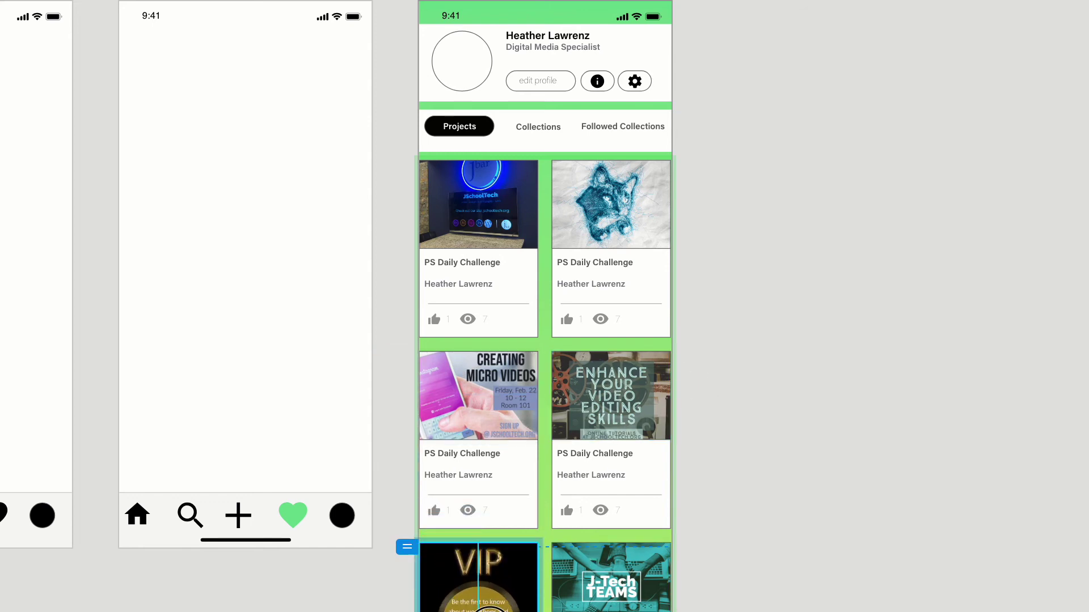
click(868, 525)
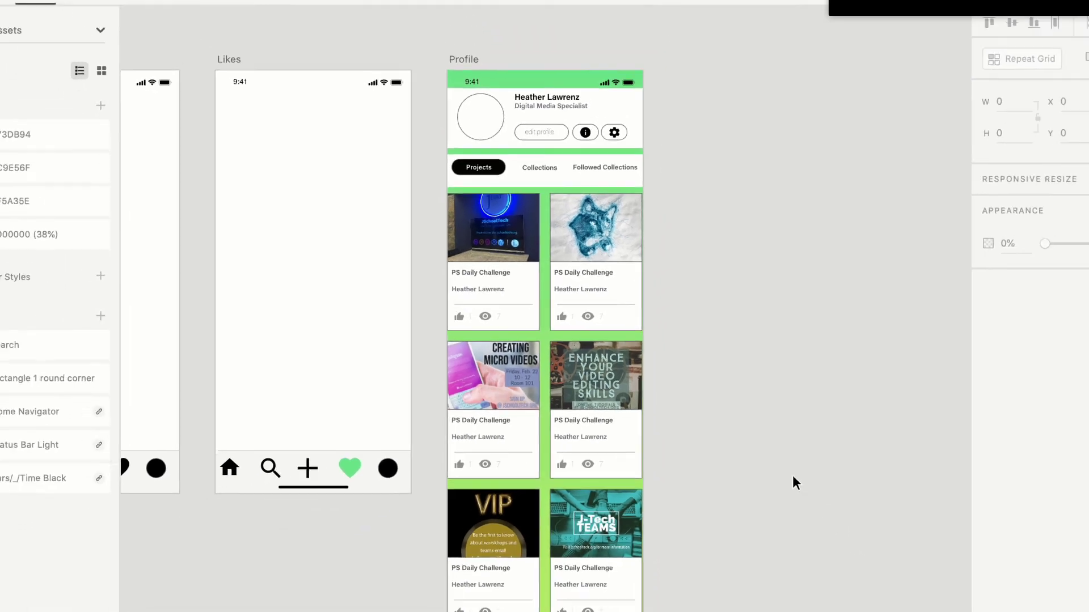